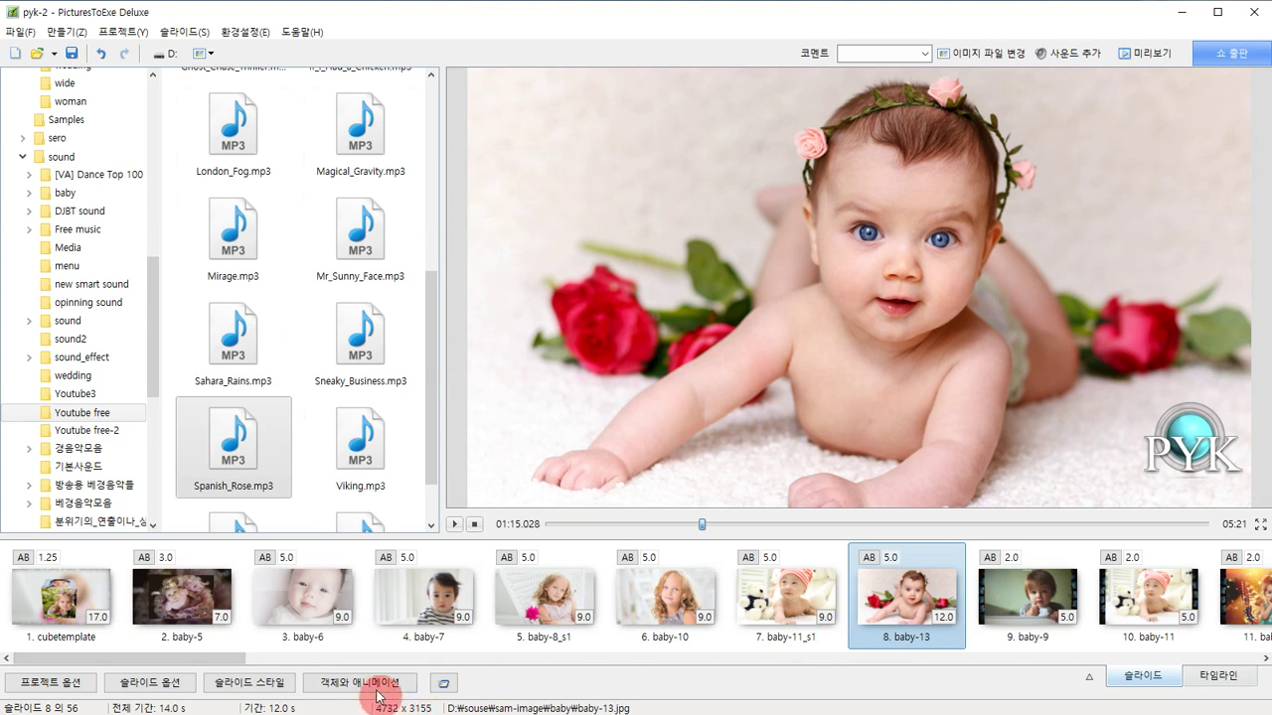
- Open slide 8 for object and animation editing and add a text object reading "PYK Media" in the 스플래툰K font
click(370, 686)
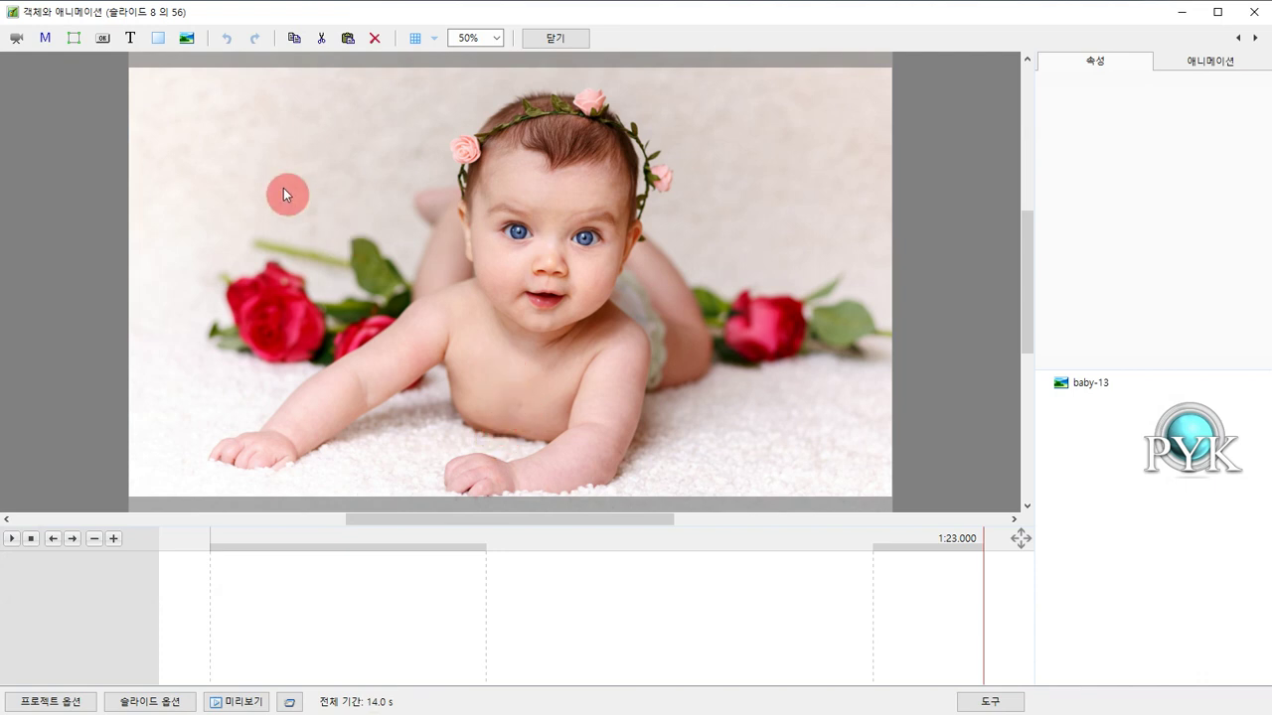
click(138, 44)
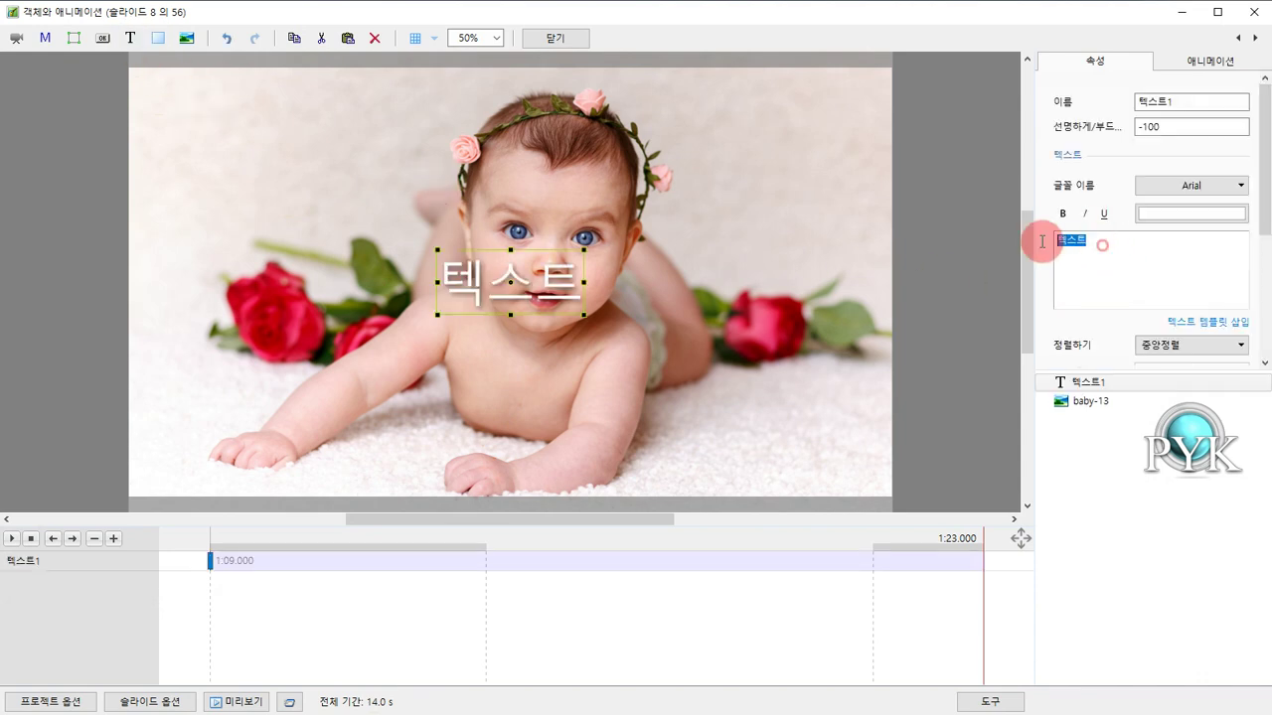
text(PY)
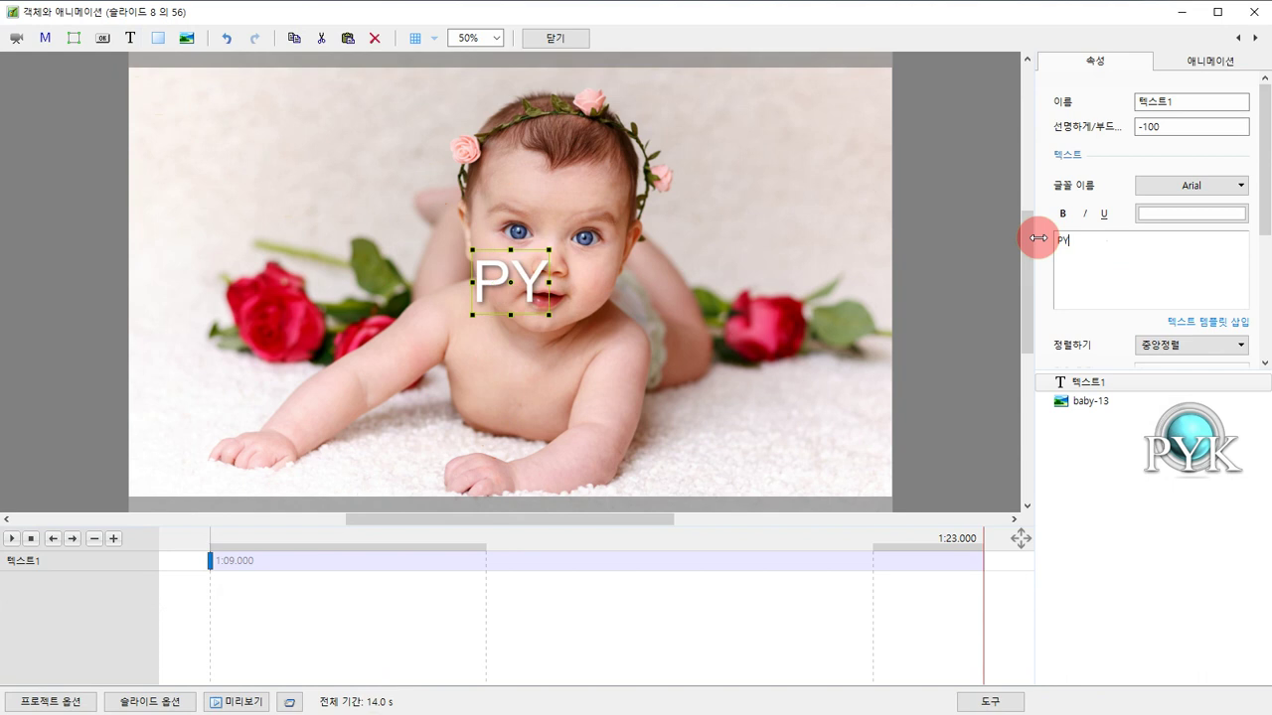
text(K Media)
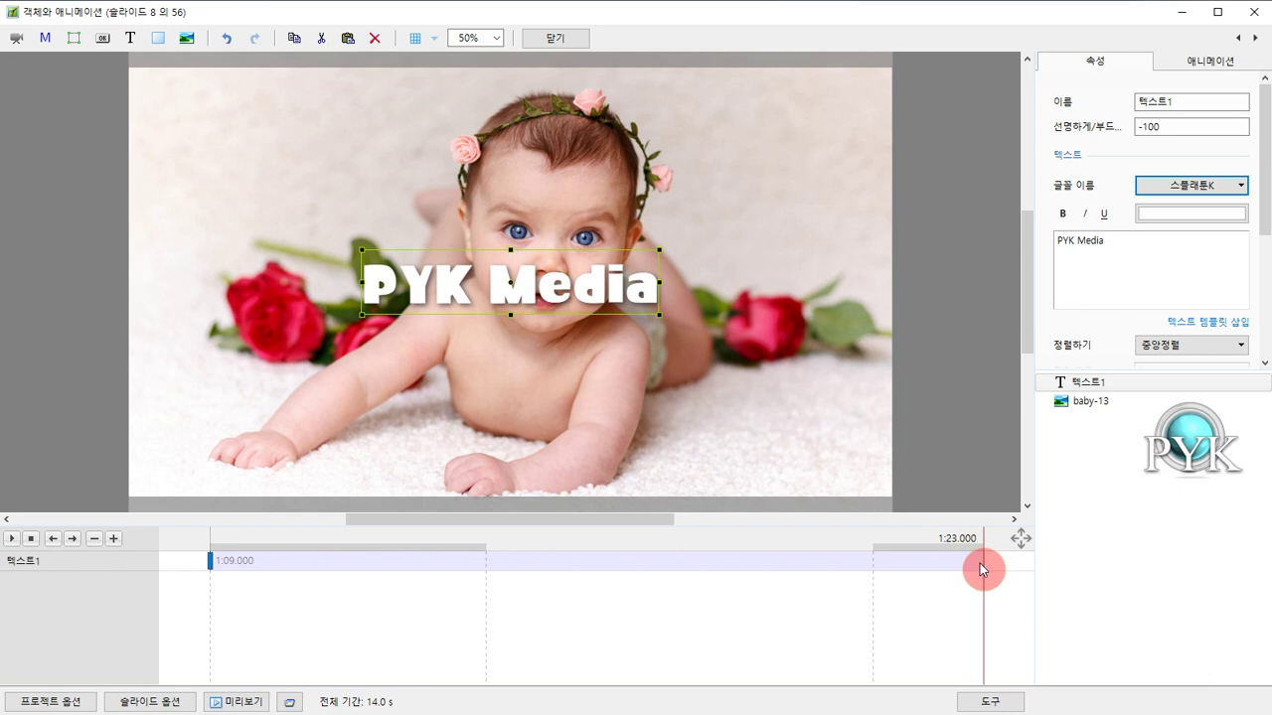
- Duplicate the text's starting keyframe and move the copy to about 1:13.892 on the timeline
click(211, 538)
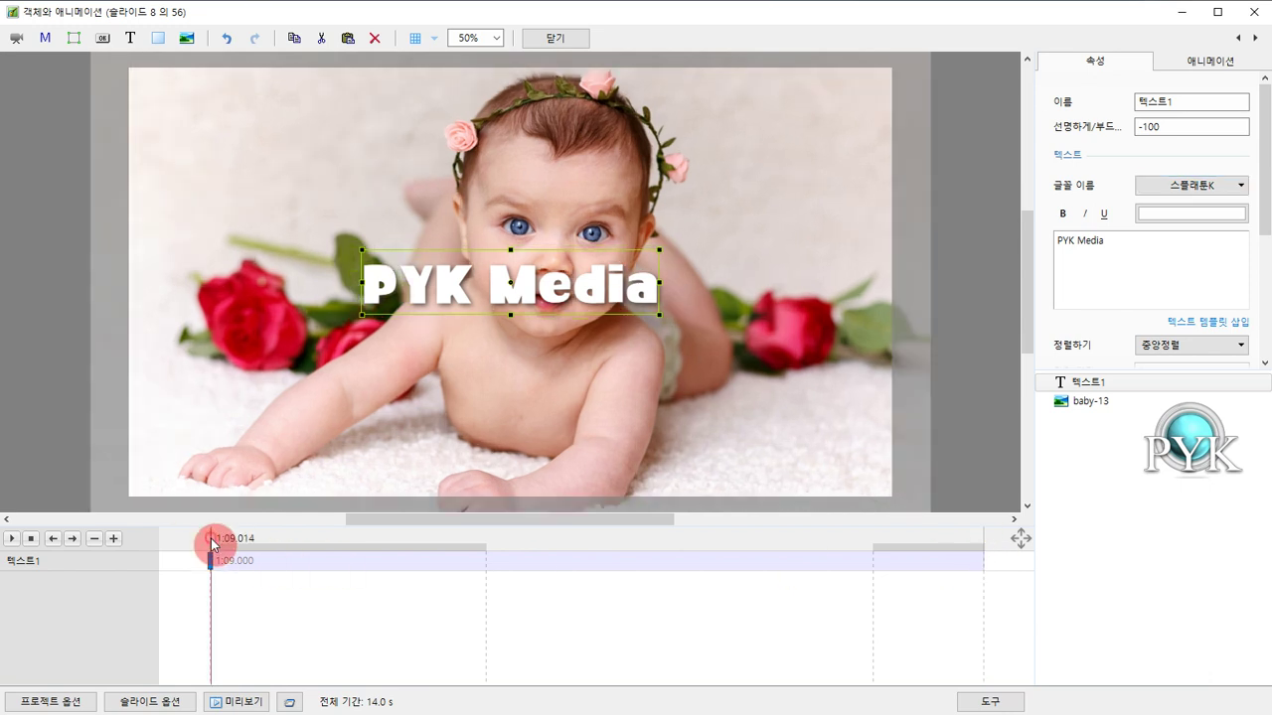
click(208, 540)
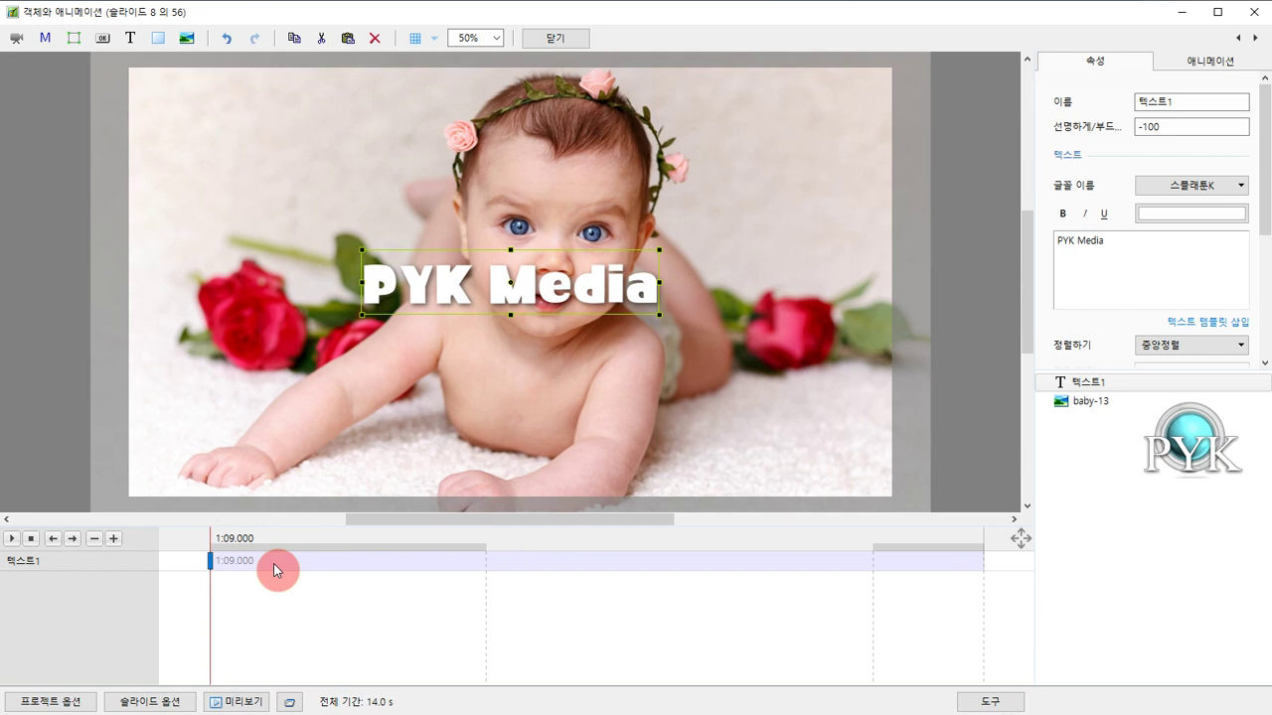
right_click(210, 564)
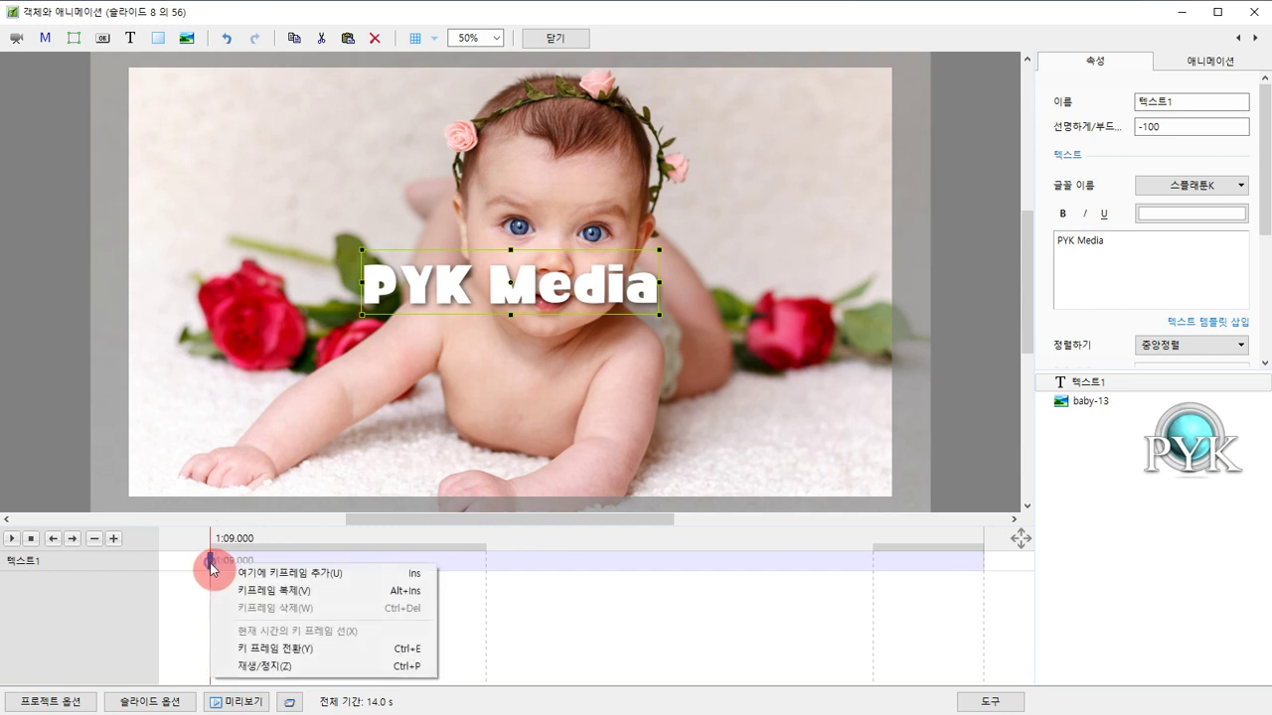
click(263, 595)
click(236, 563)
drag(239, 566, 483, 563)
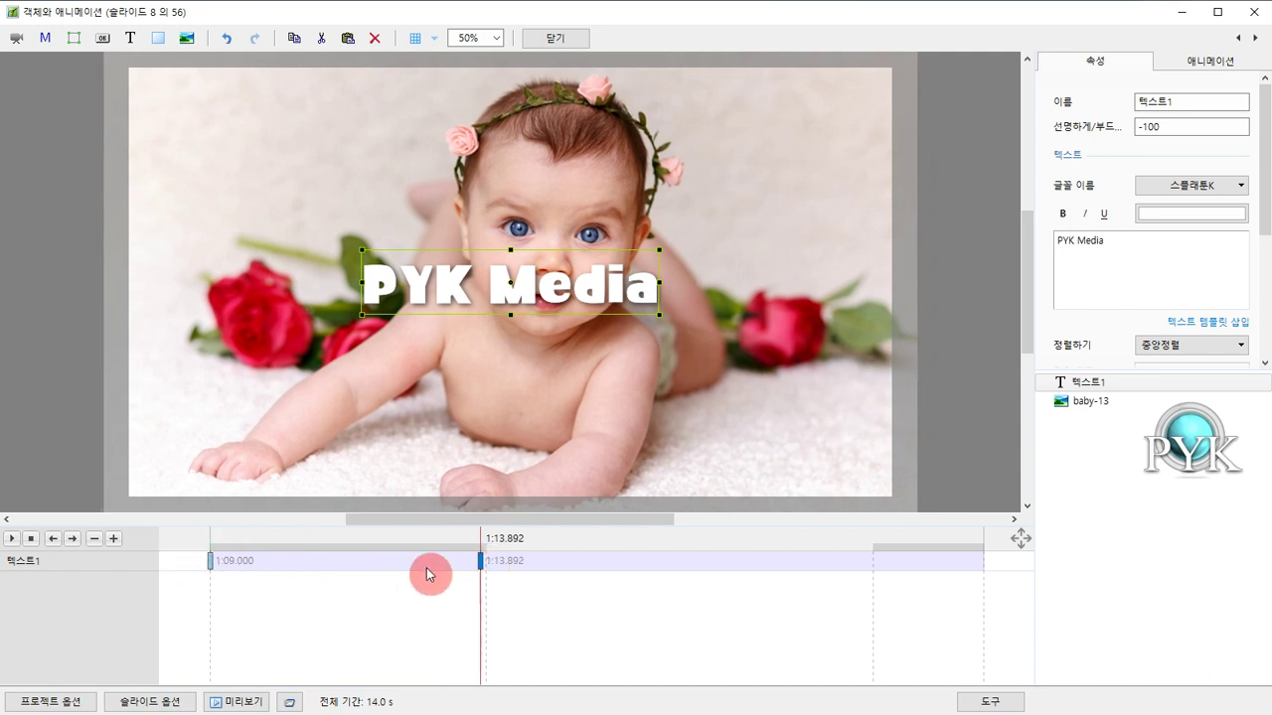
- Duplicate the text's second keyframe, place the copy at 1:21.000, and shift the second keyframe to about 1:12.741
click(483, 565)
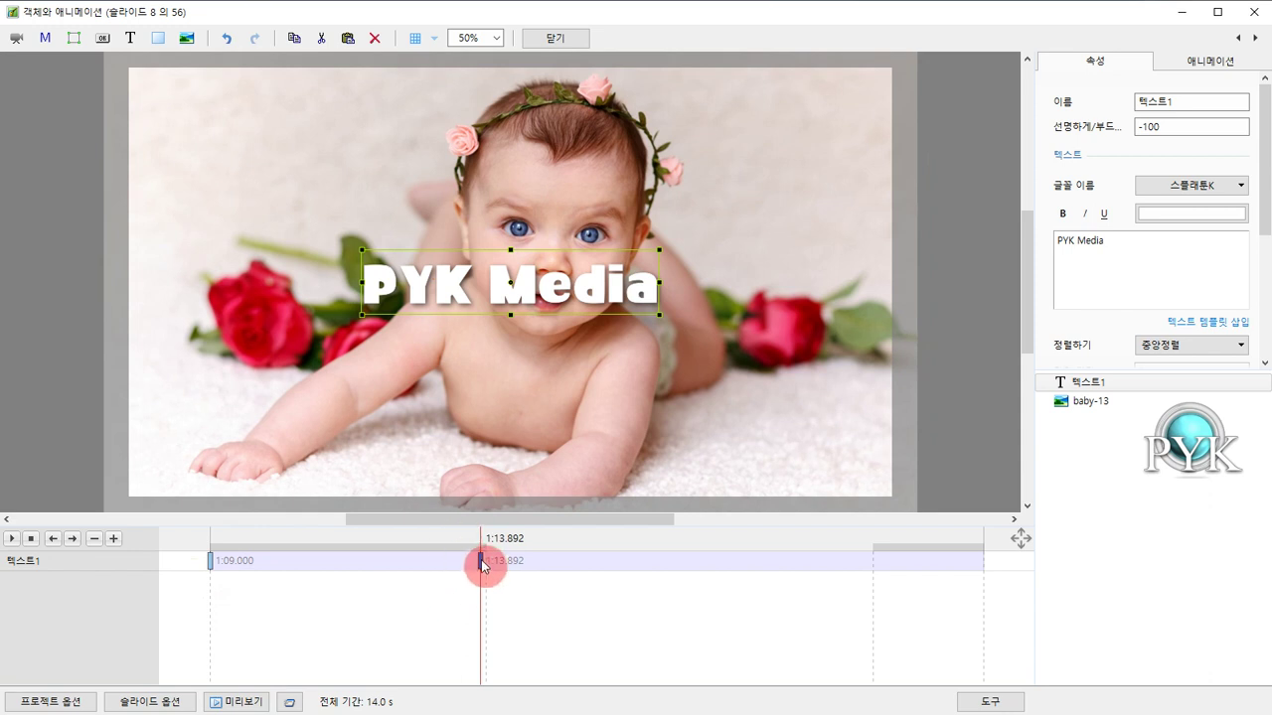
right_click(483, 565)
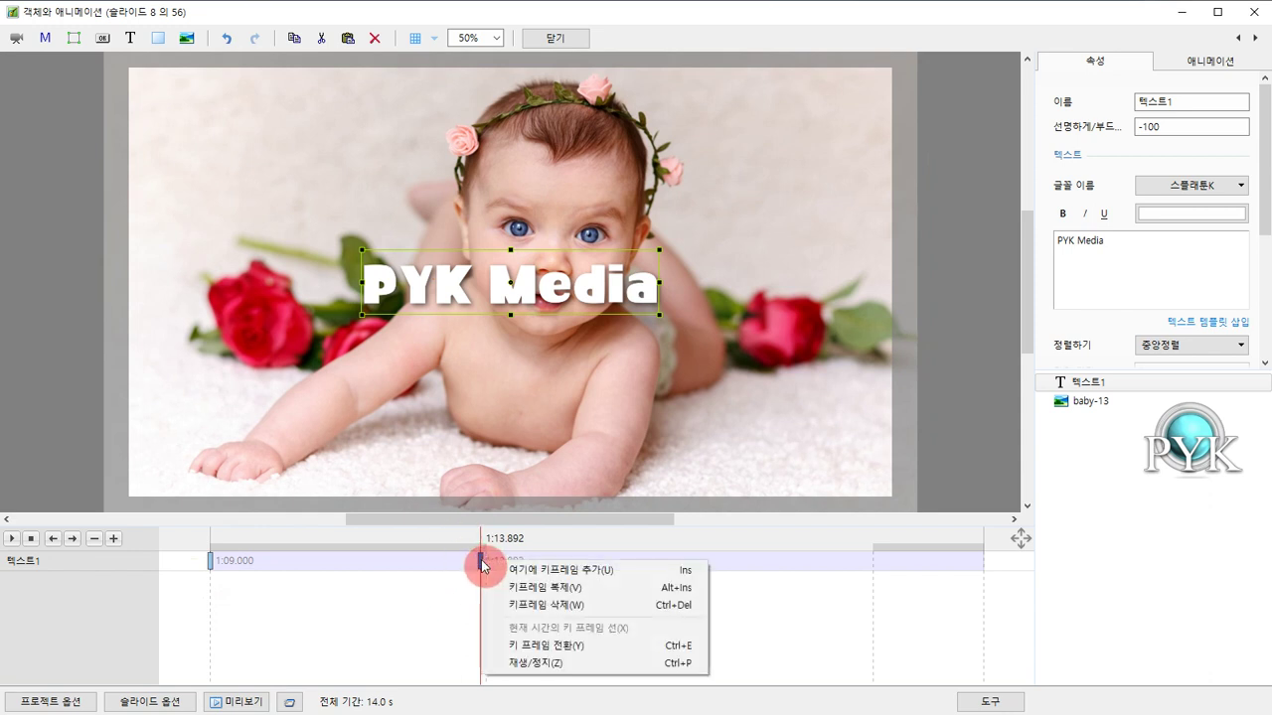
click(536, 589)
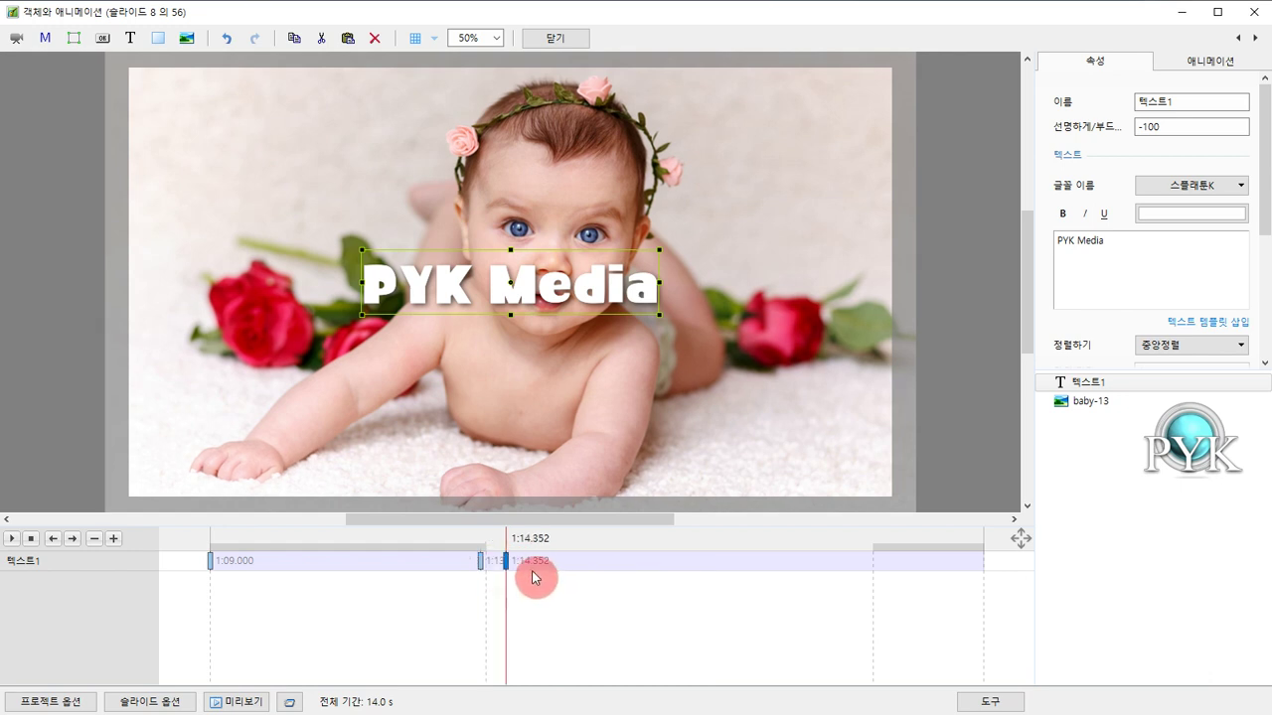
drag(511, 567, 874, 573)
drag(483, 567, 417, 566)
click(582, 560)
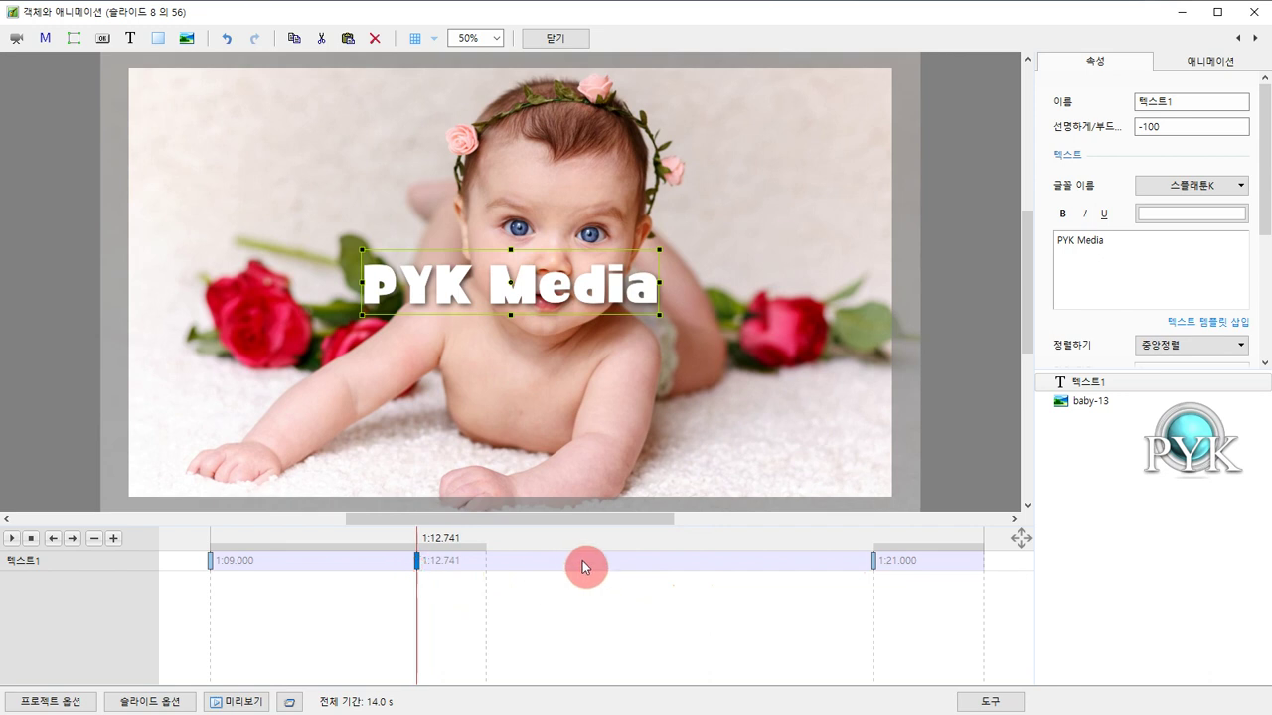
- Duplicate the text's 1:21.000 keyframe and place the copy at the slide's end, 1:23.000
click(874, 567)
right_click(874, 566)
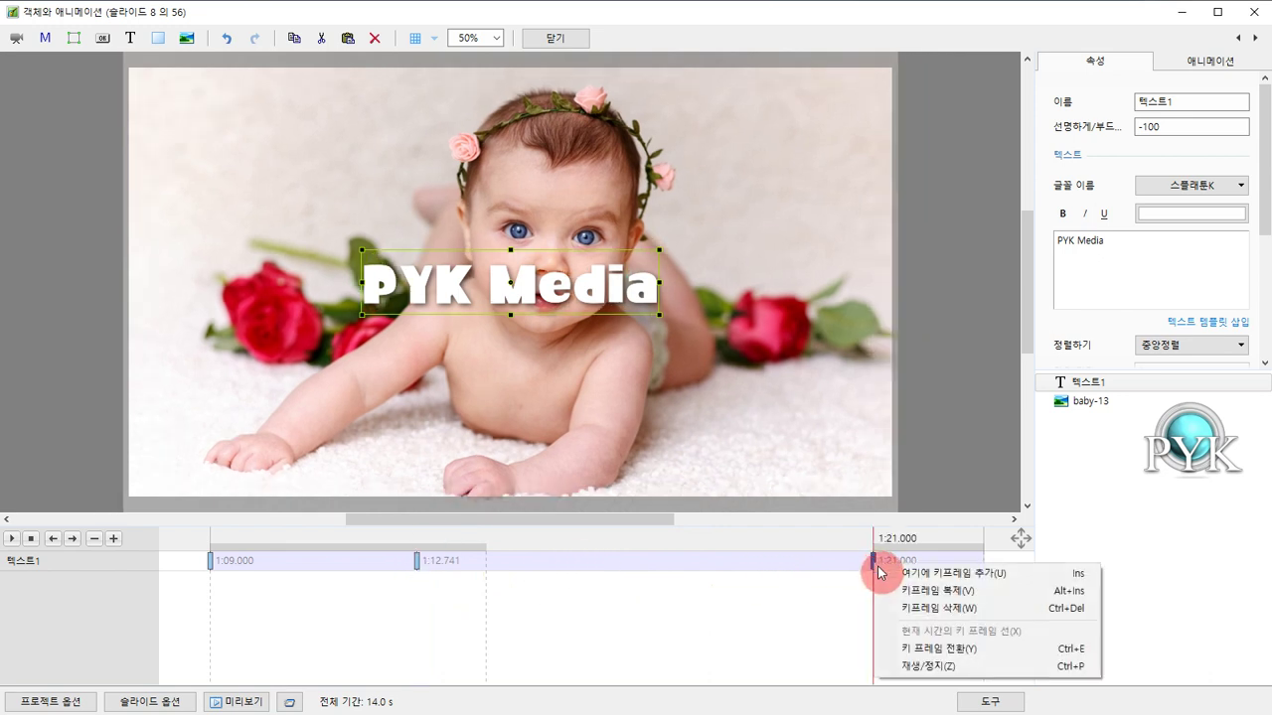
click(923, 593)
click(901, 565)
drag(901, 563, 987, 564)
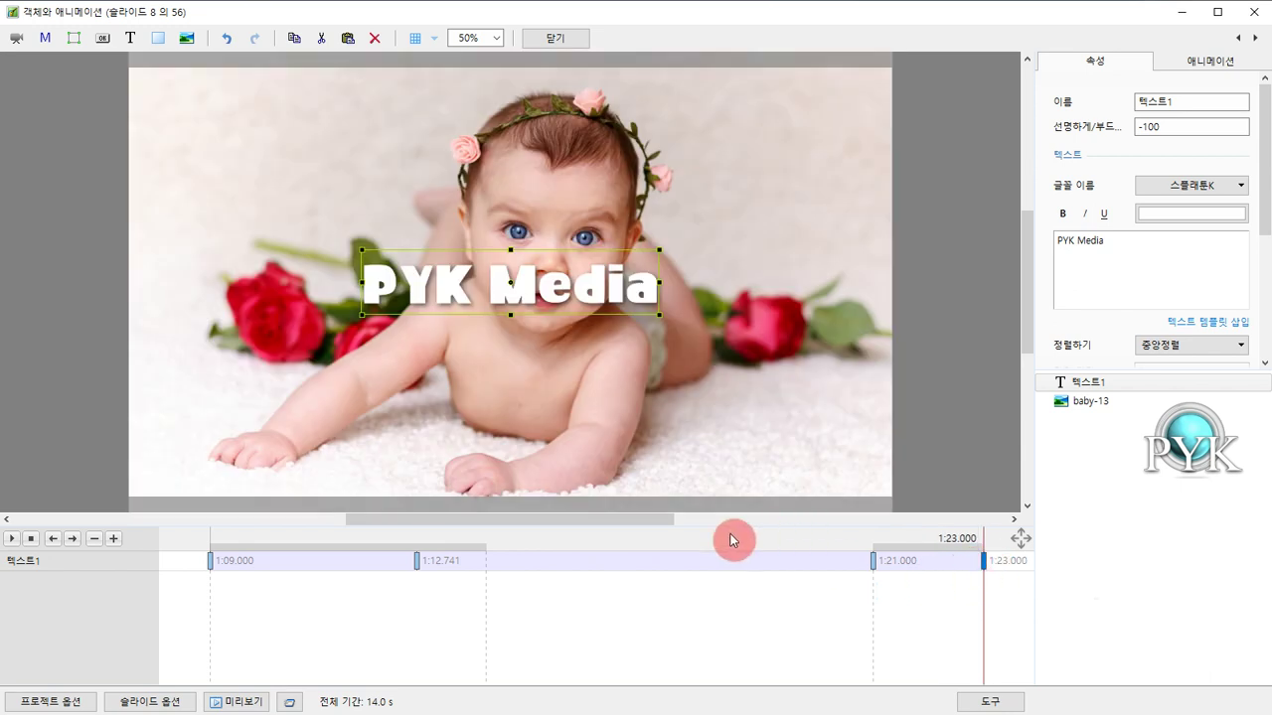
click(415, 562)
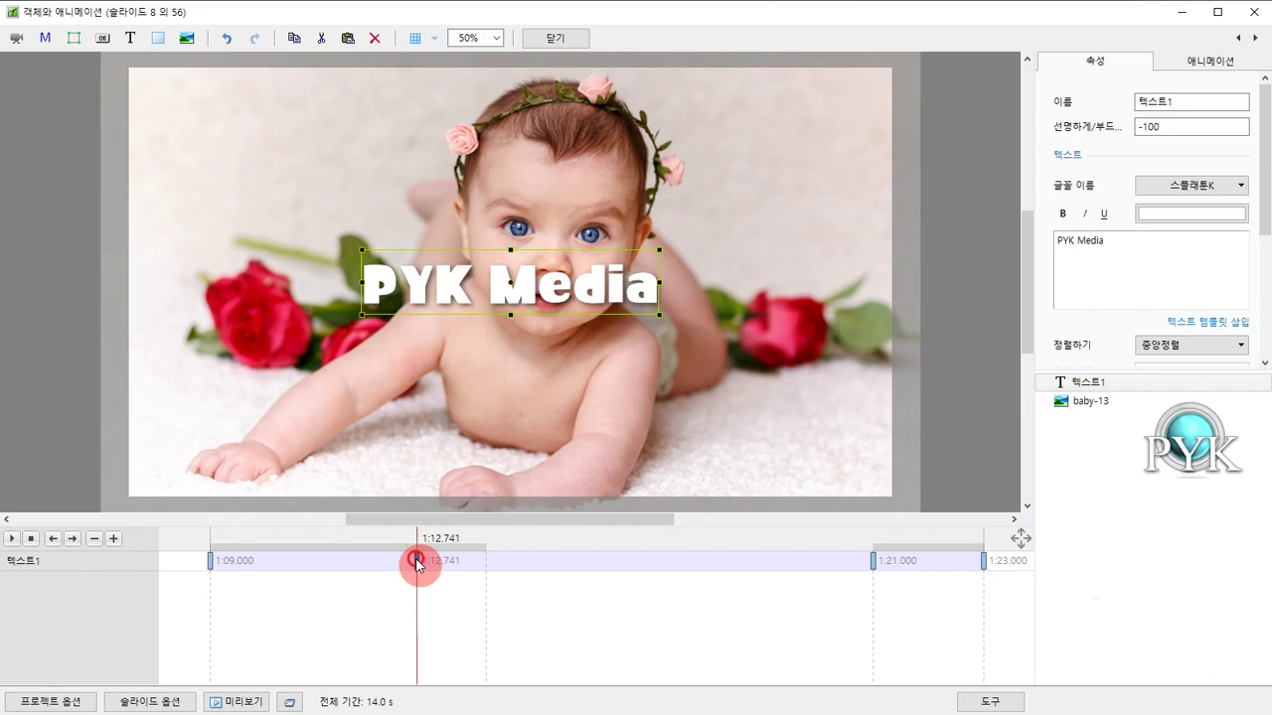
click(872, 562)
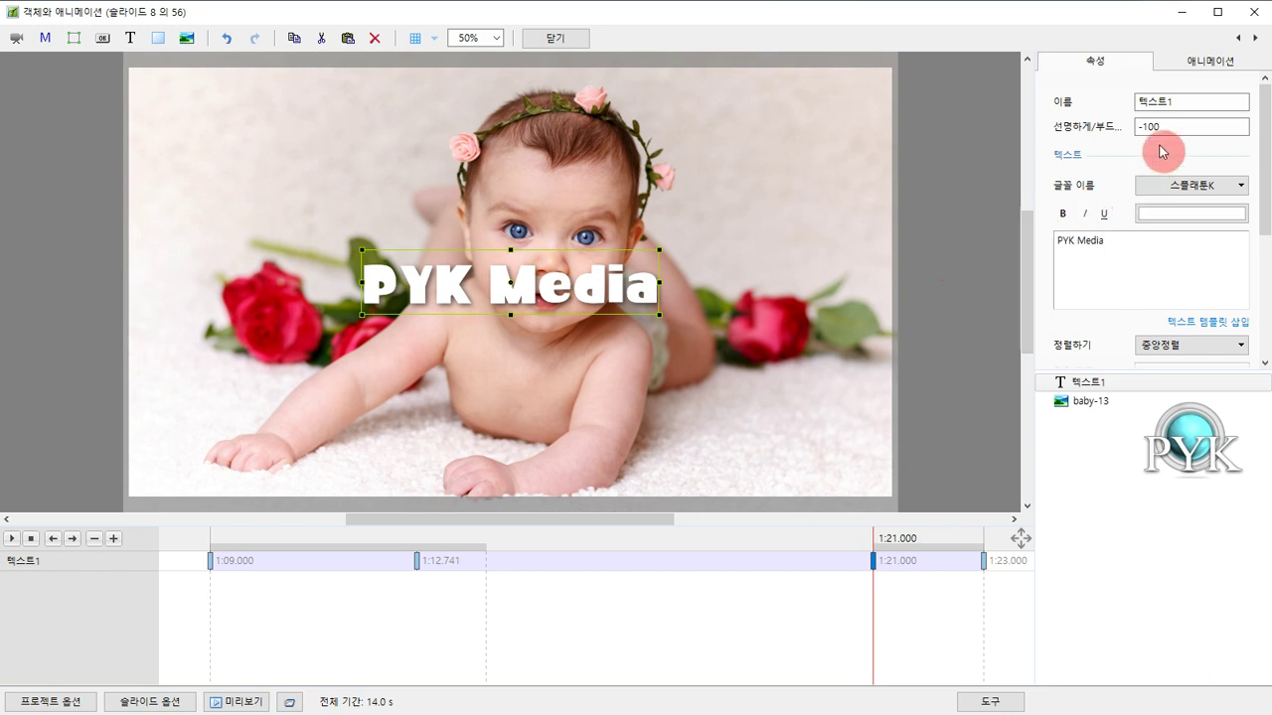
- At the text's 1:09.000 keyframe, move the text below the slide frame, to about X 0.6 and Y 119 percent
click(1189, 64)
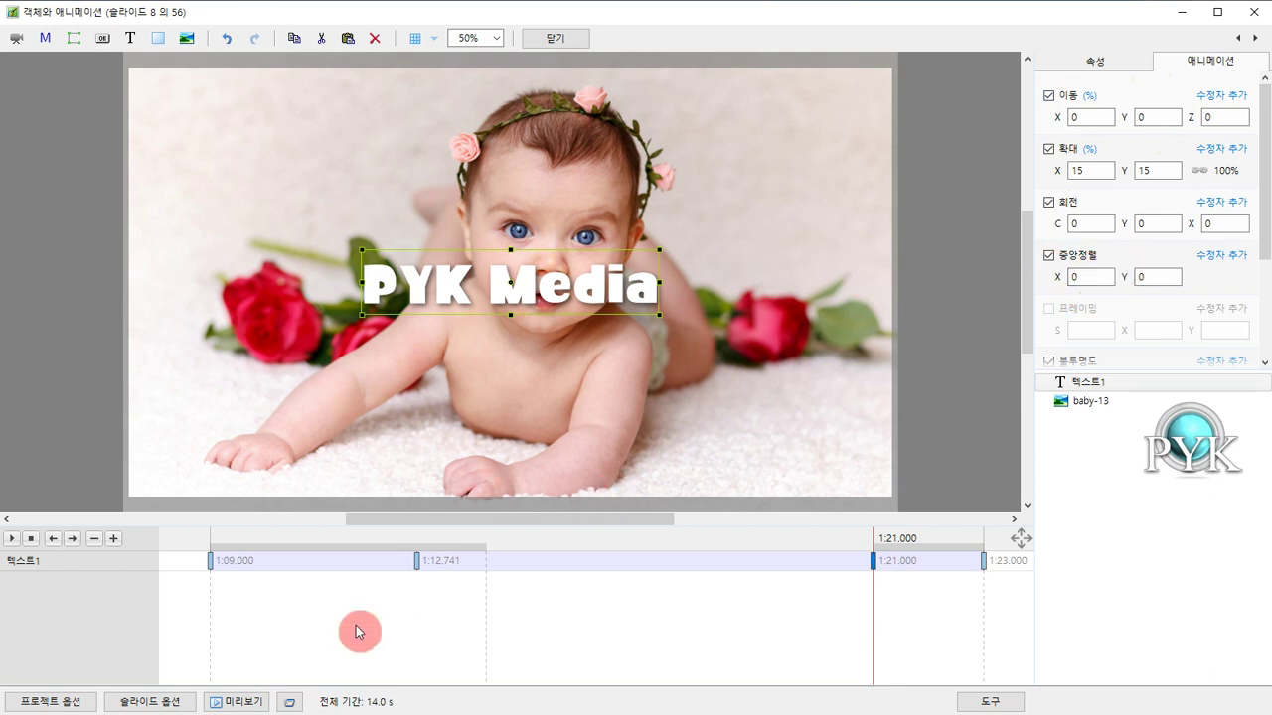
click(210, 563)
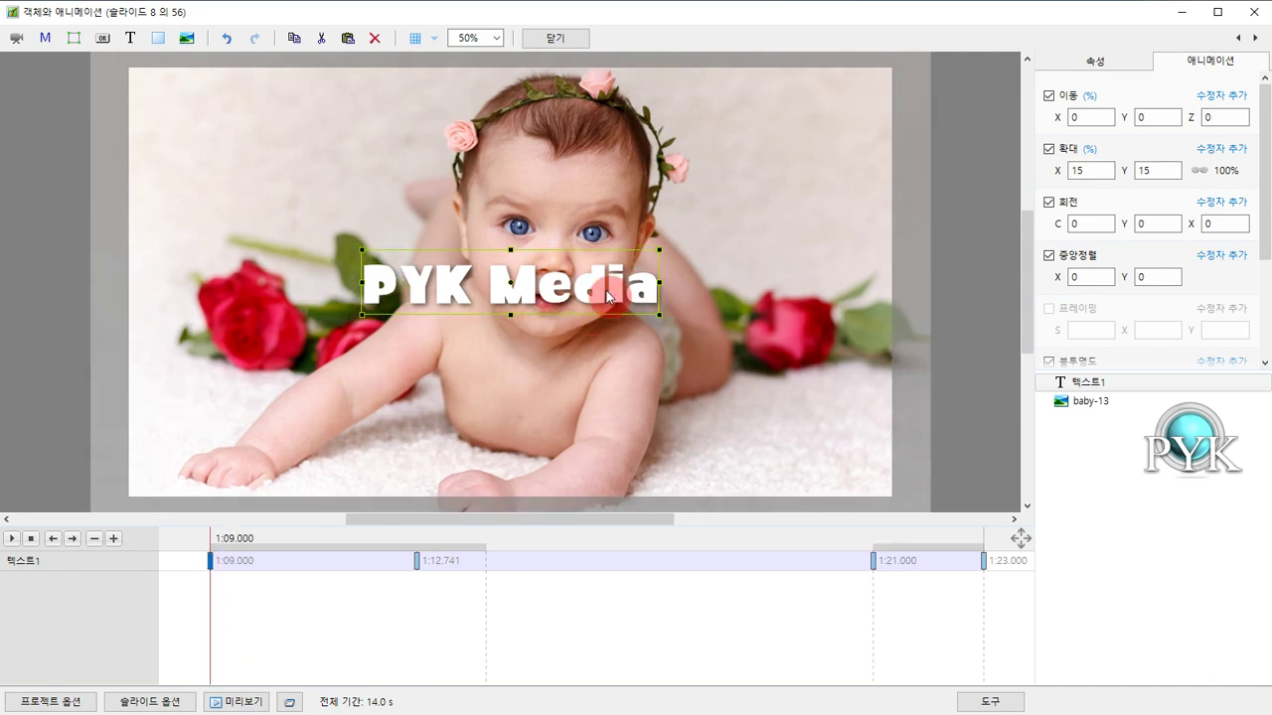
drag(554, 292, 557, 542)
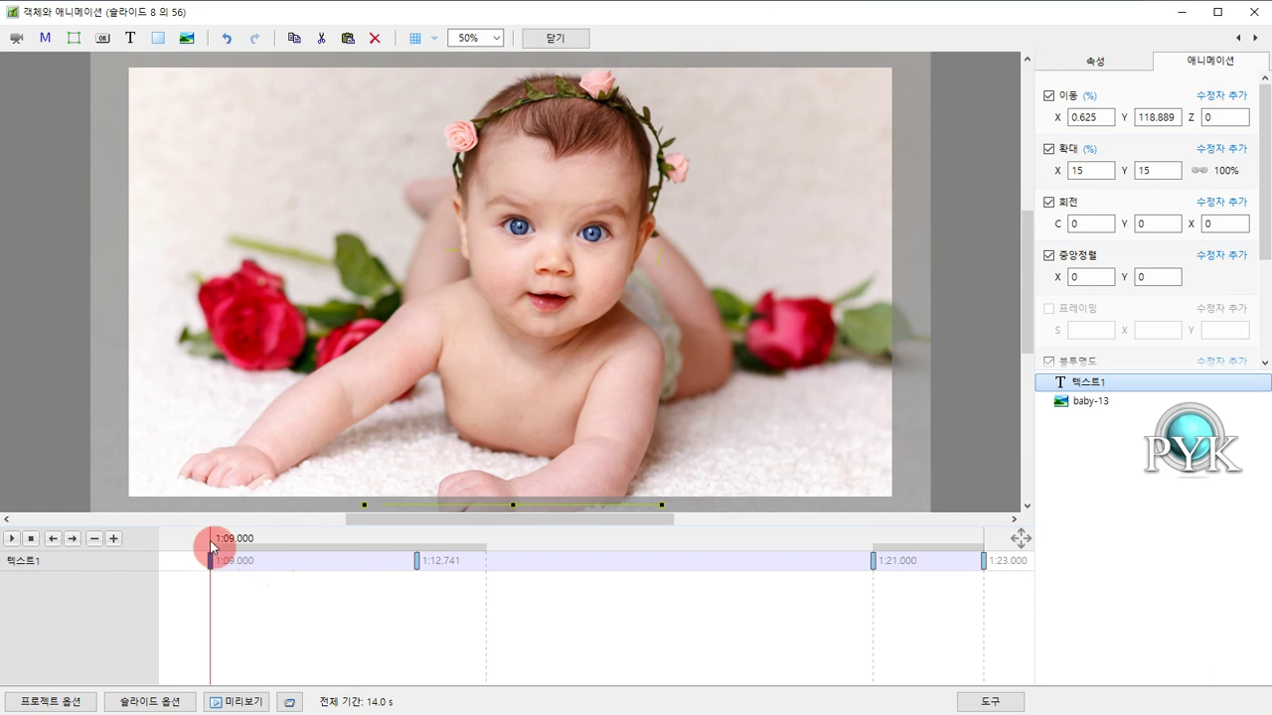
- At the text's final keyframe, 1:23.000, move the text above the slide frame, to about X 4 and Y -123 percent
drag(213, 539, 875, 562)
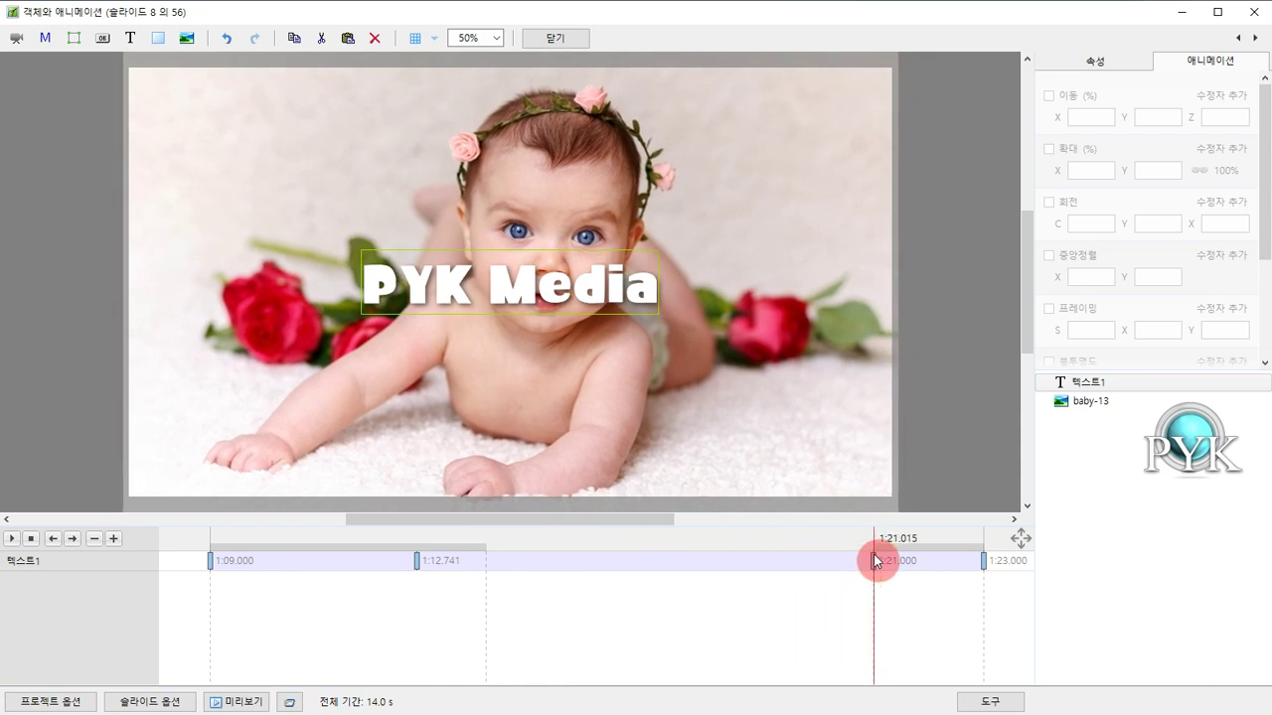
drag(874, 559, 986, 562)
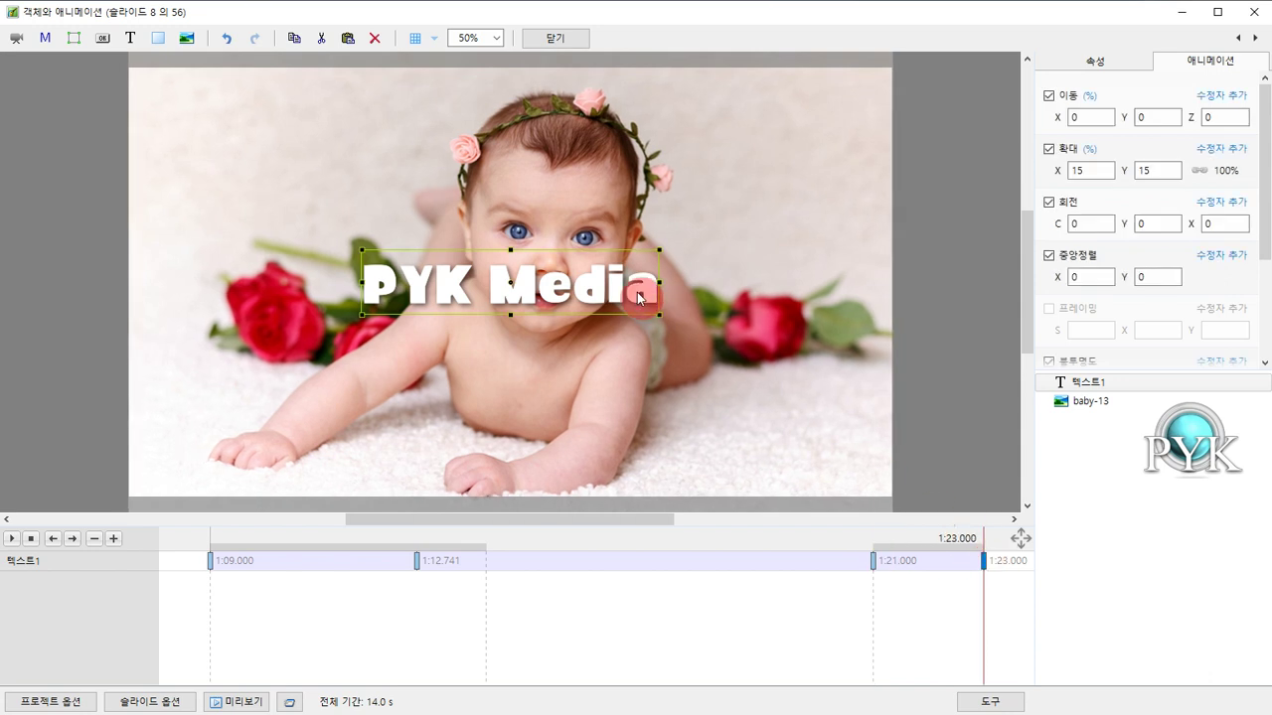
drag(637, 292, 654, 33)
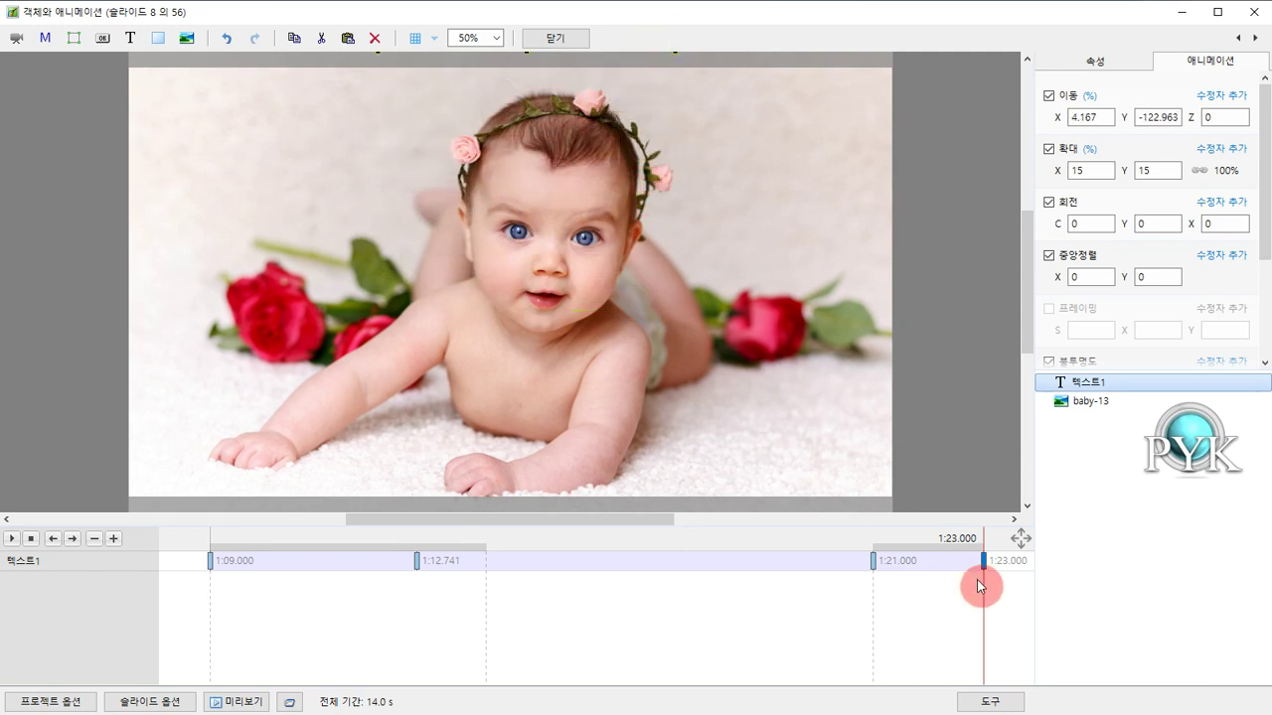
- Play the slide's text animation from its beginning, then return to the 1:09.000 keyframe
click(210, 543)
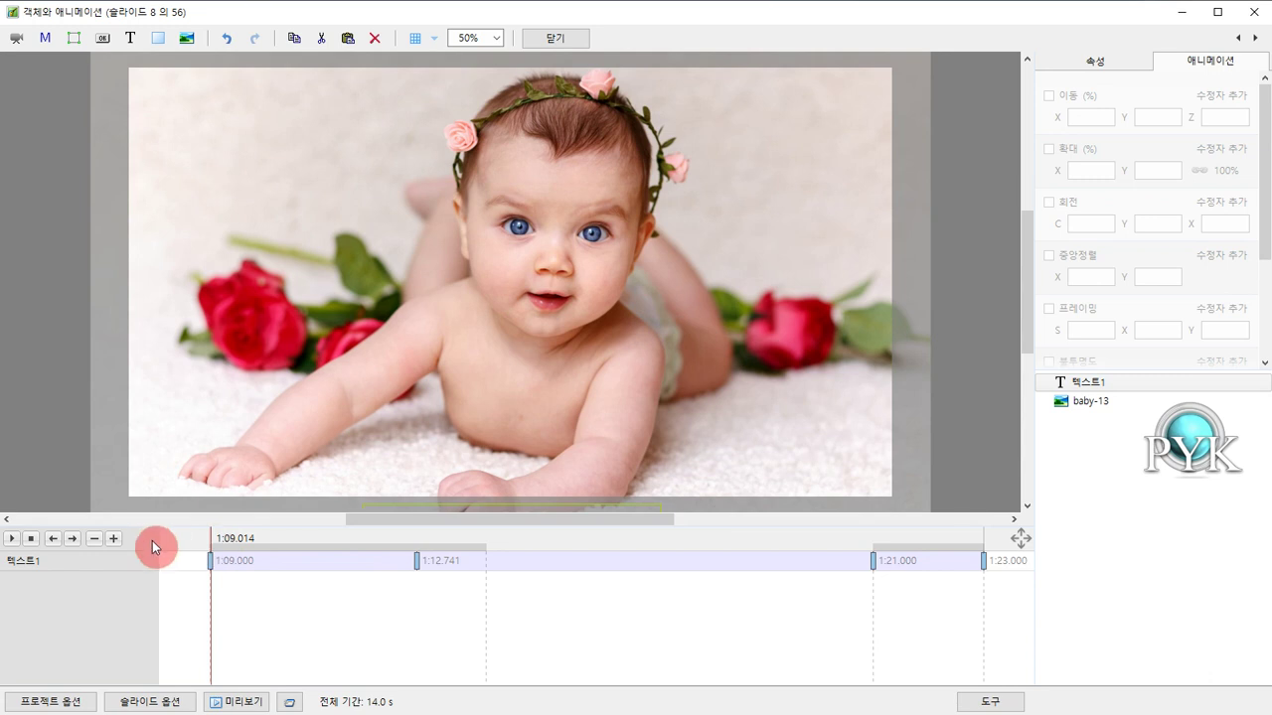
click(12, 541)
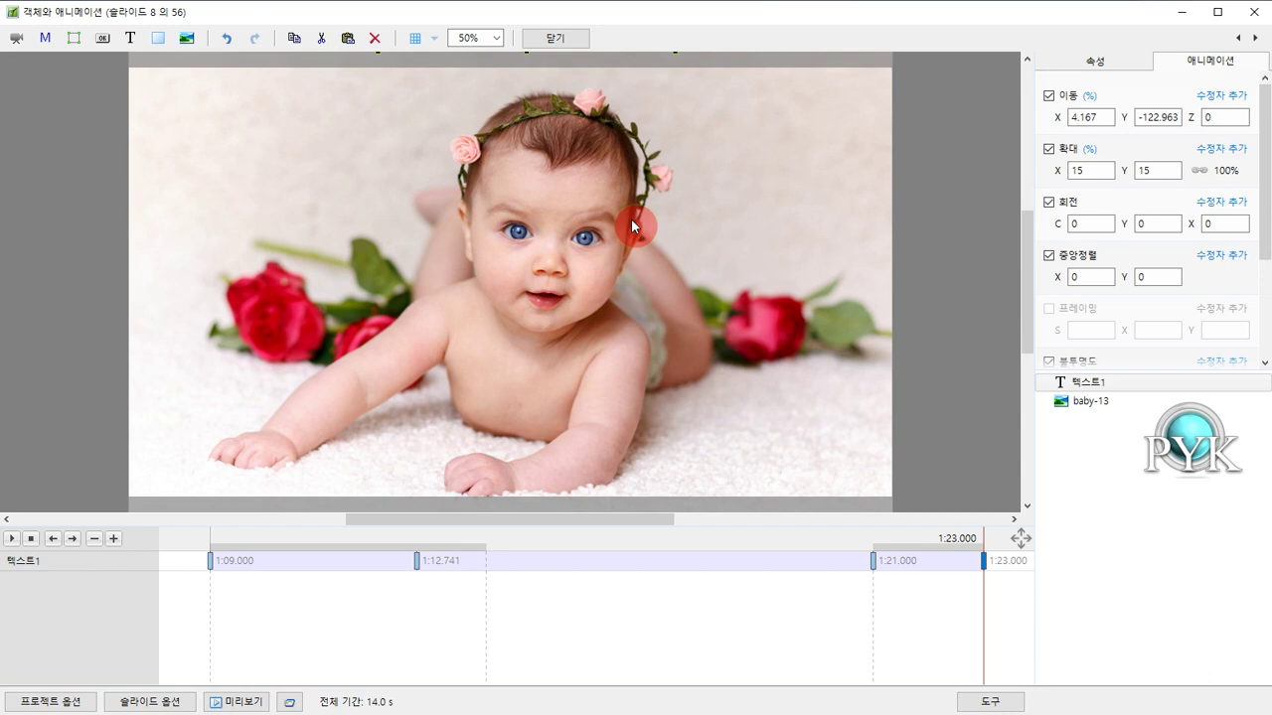
click(212, 538)
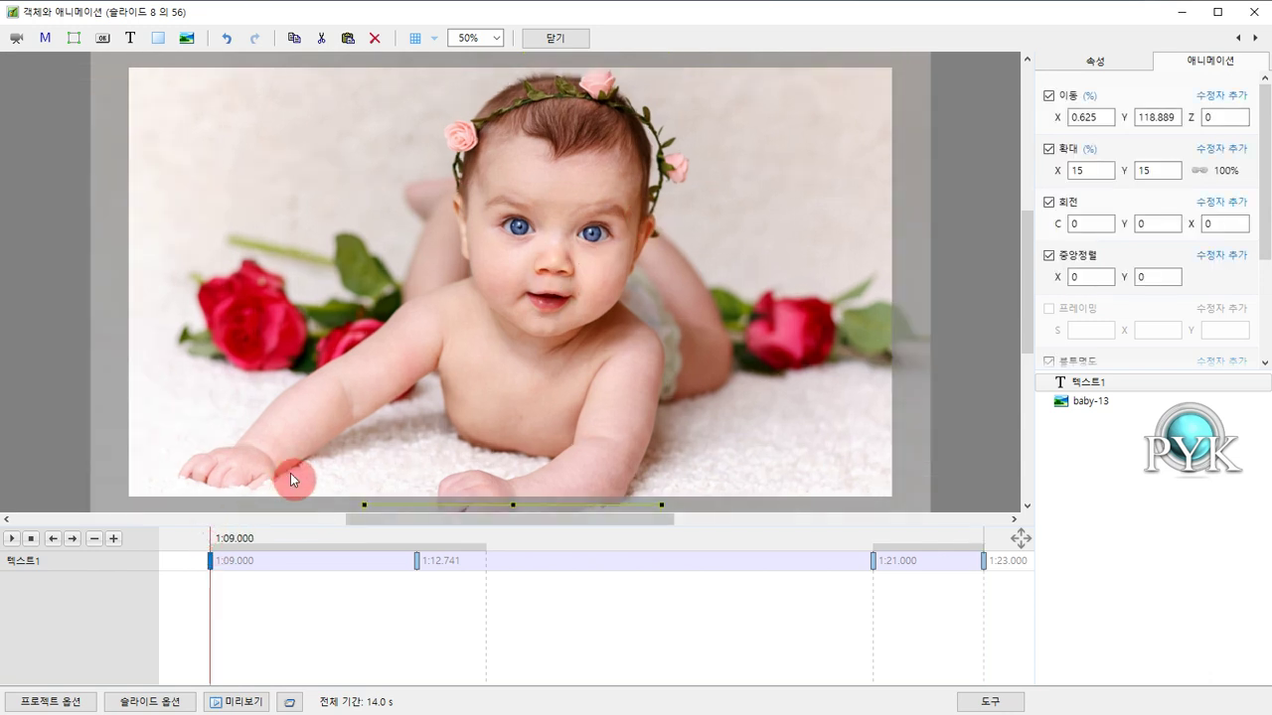
- Insert the image com-6.png, shrink it to about 23 percent, and place it in the slide's lower-right corner
click(183, 40)
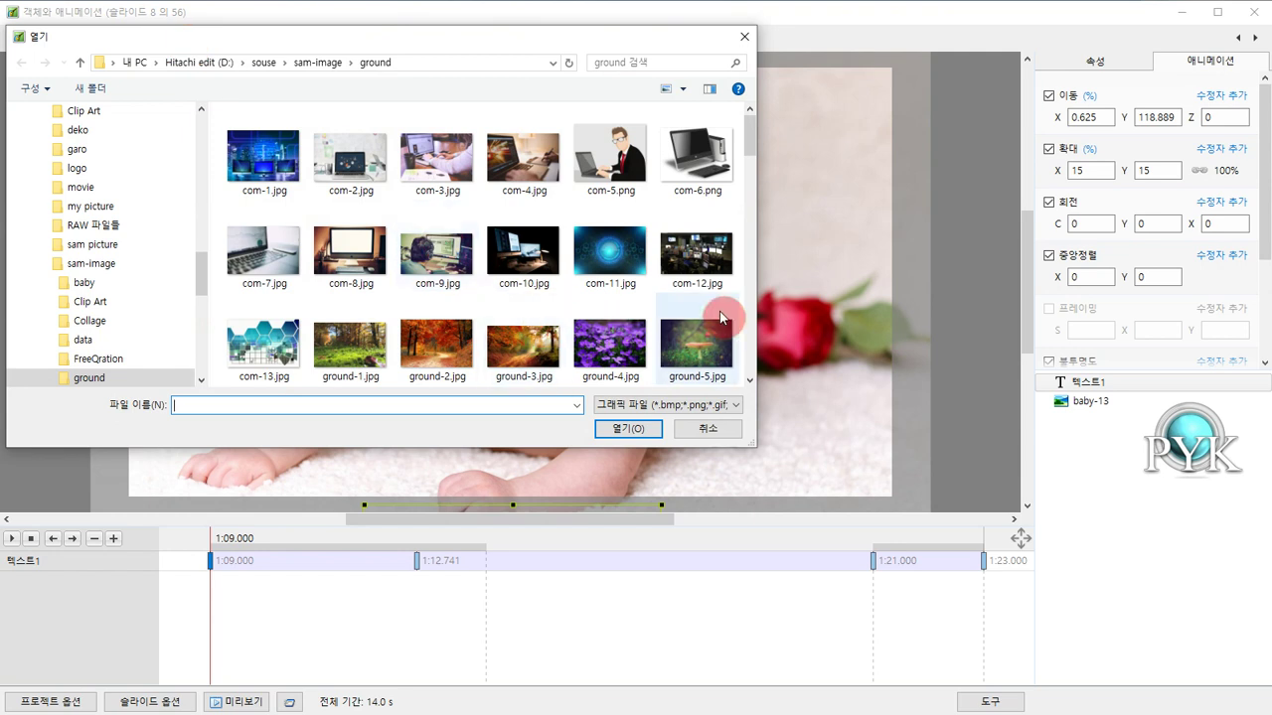
click(692, 182)
double_click(692, 182)
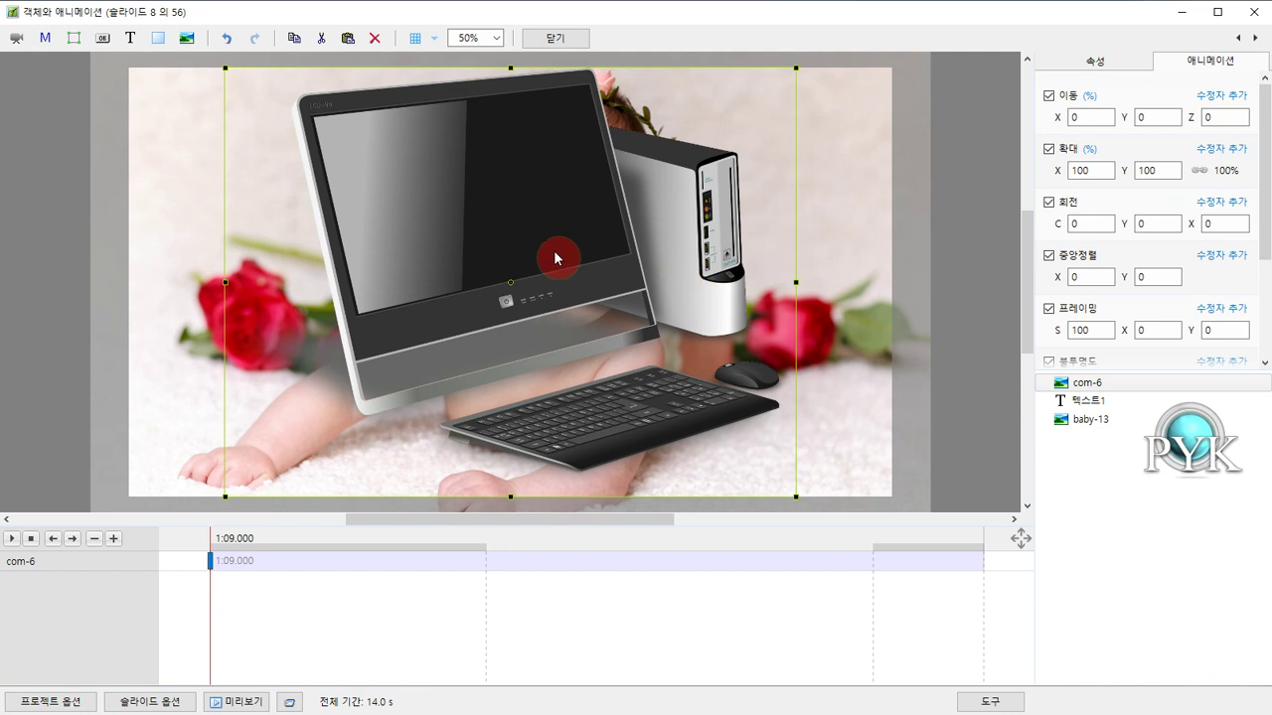
drag(225, 67, 409, 248)
drag(490, 269, 760, 402)
drag(676, 337, 757, 407)
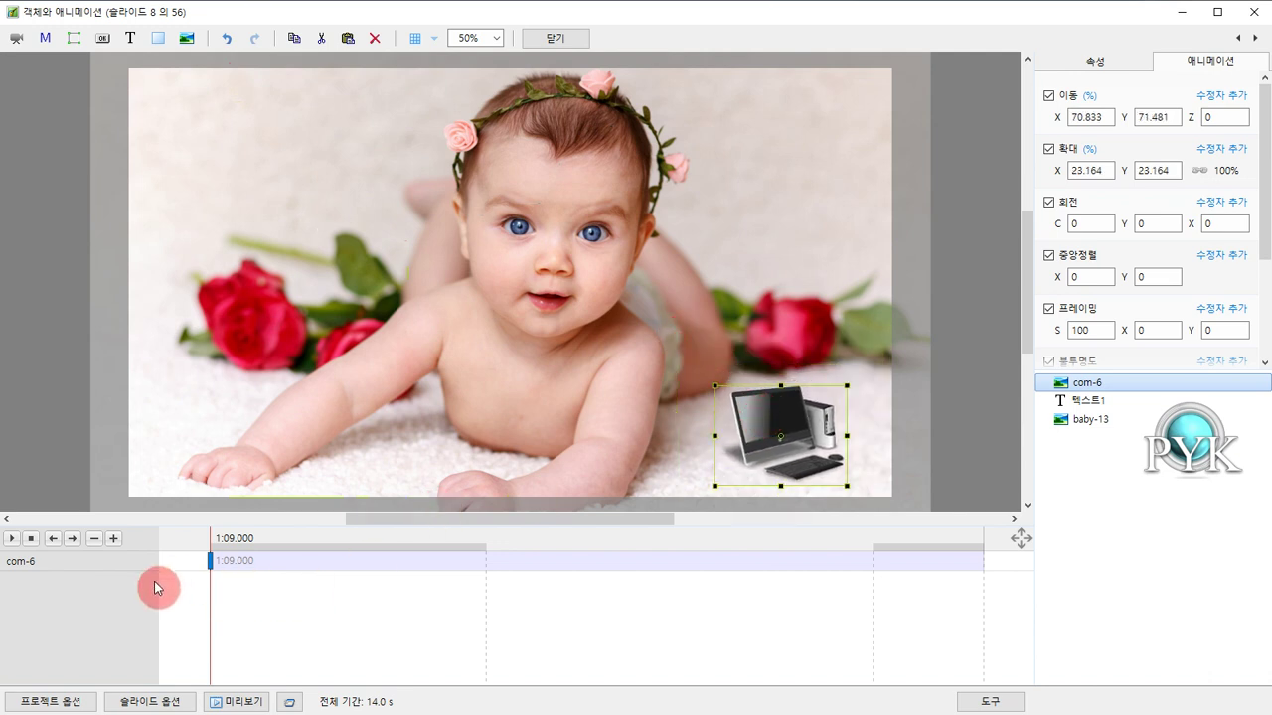
- Duplicate the computer image's starting keyframe to create further keyframes at about 1:12.626 and 1:20.684
right_click(211, 563)
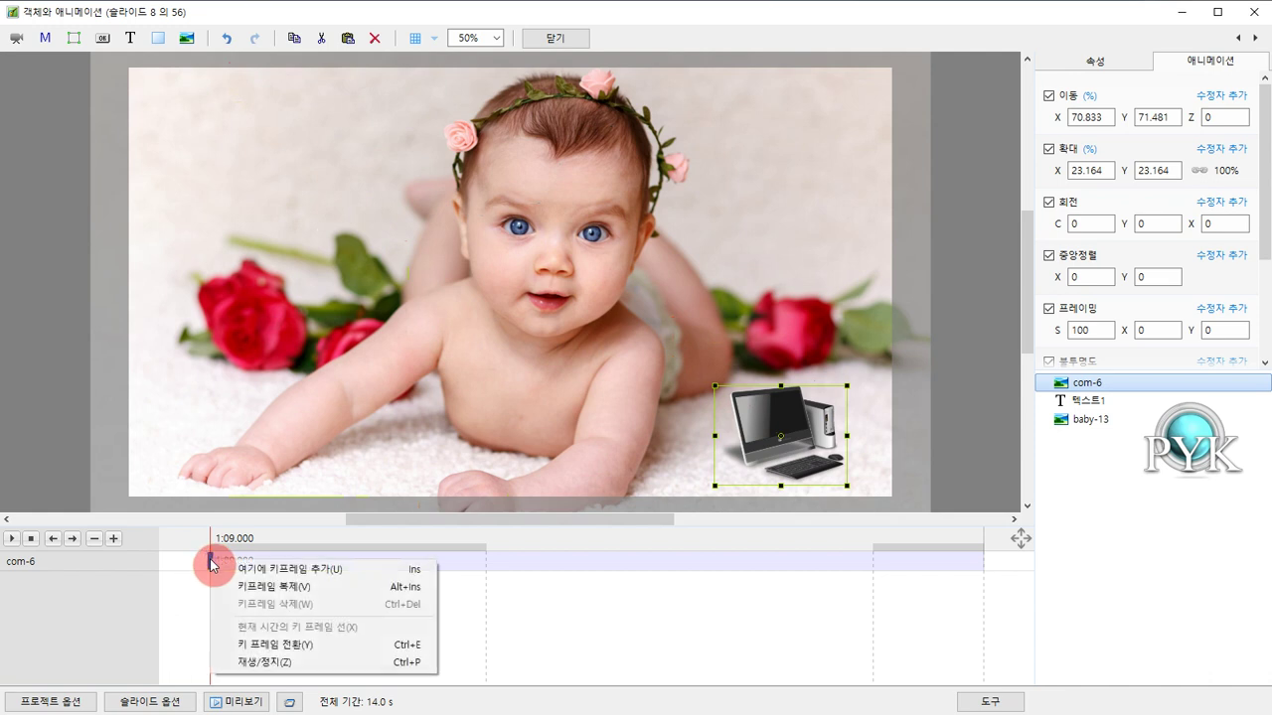
click(271, 586)
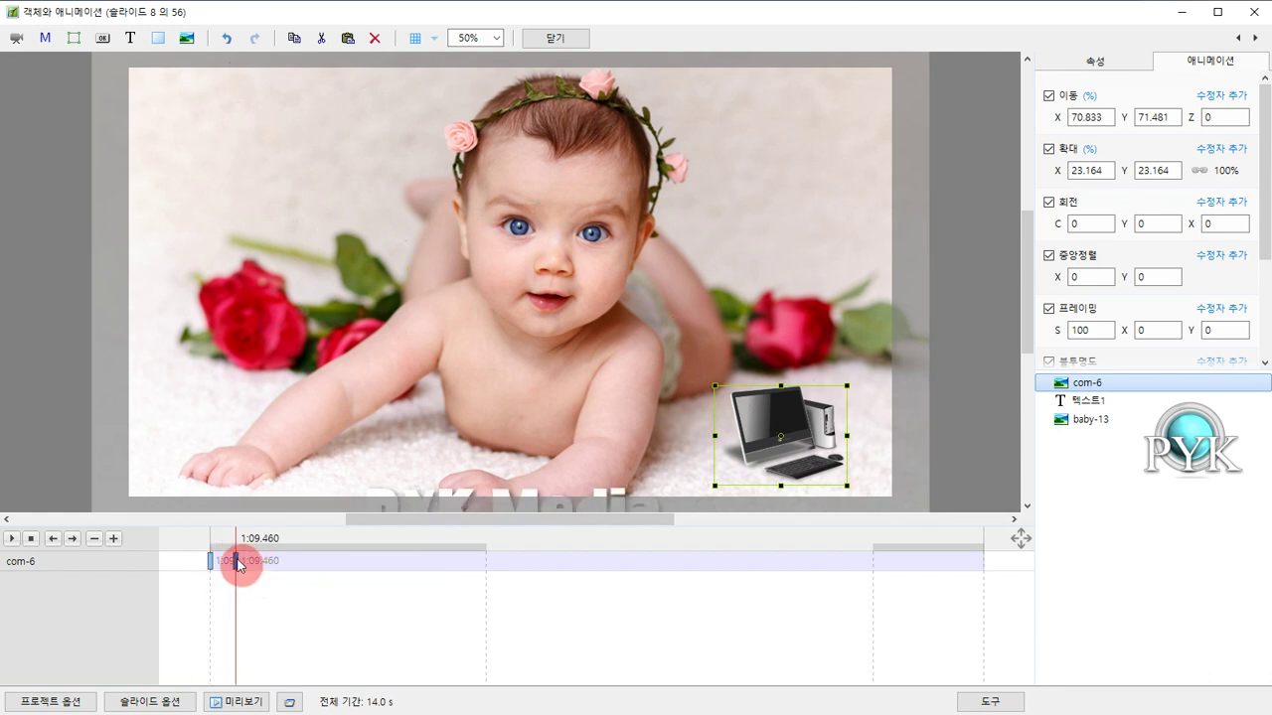
drag(234, 563, 851, 568)
right_click(412, 564)
click(431, 586)
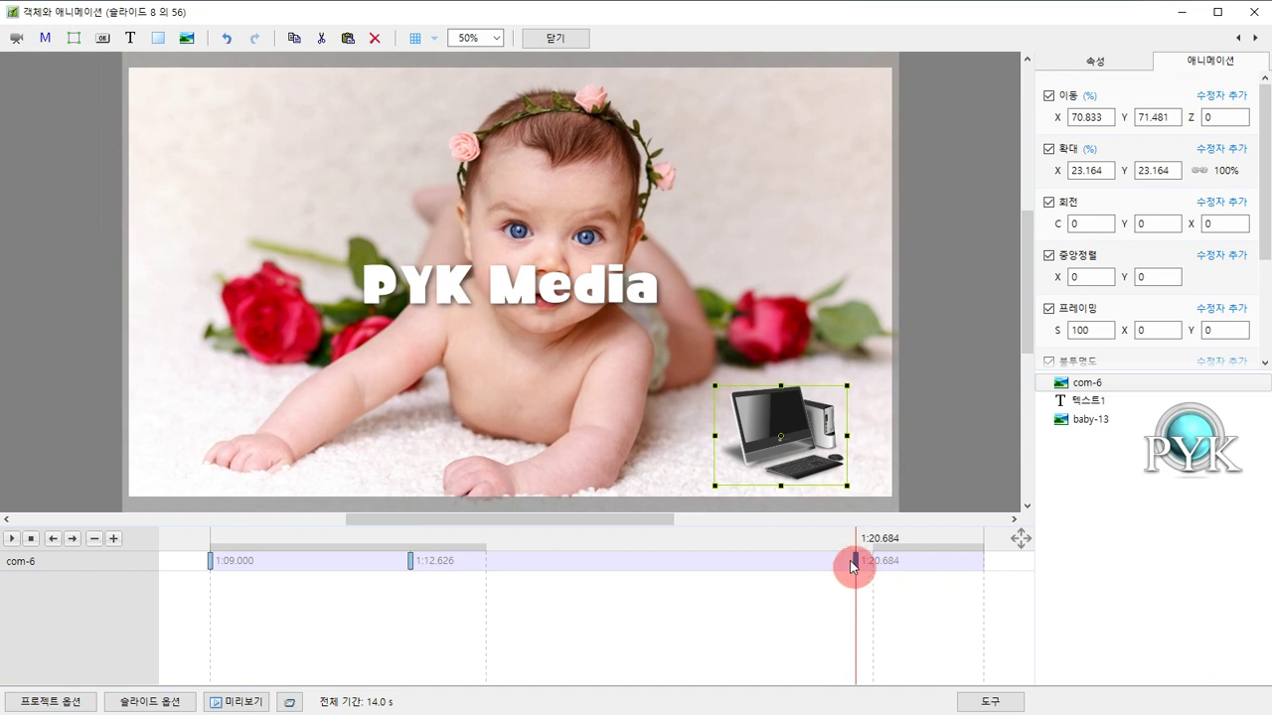
- Duplicate the computer image's 1:20.684 keyframe, place the copy at 1:23.000, and go through the image's keyframes
right_click(855, 565)
click(901, 594)
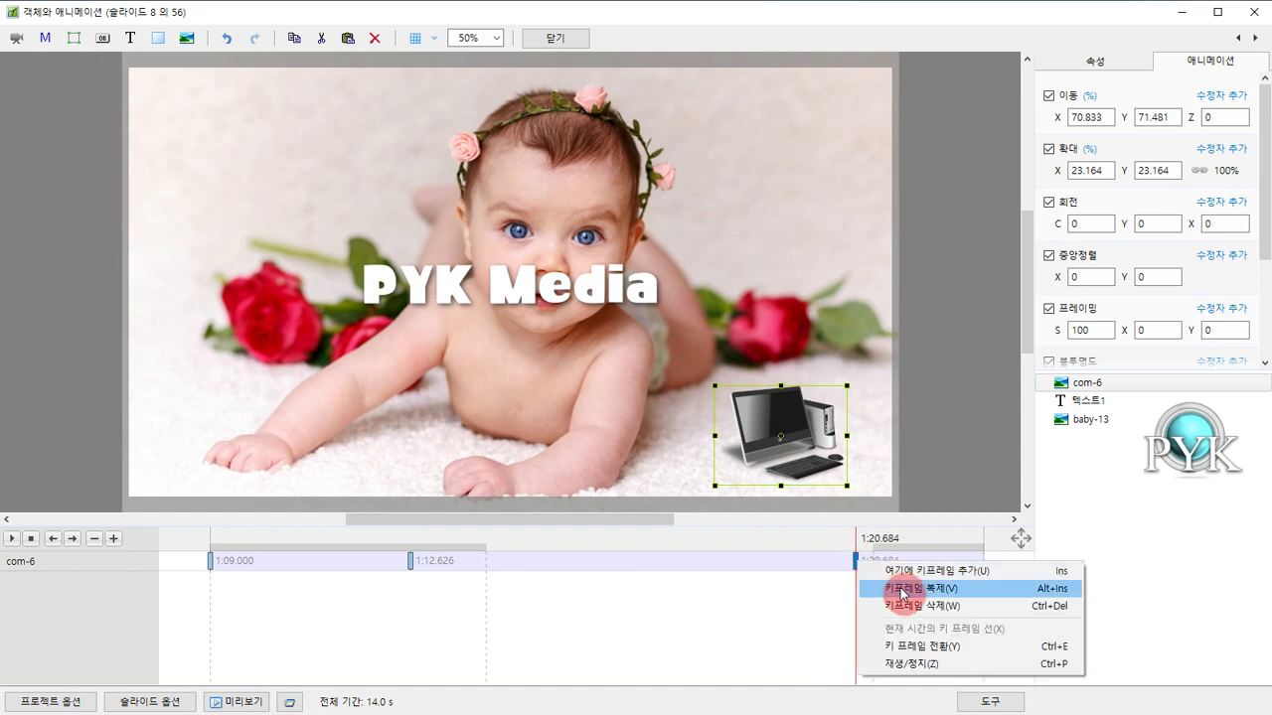
drag(884, 562, 984, 563)
click(873, 569)
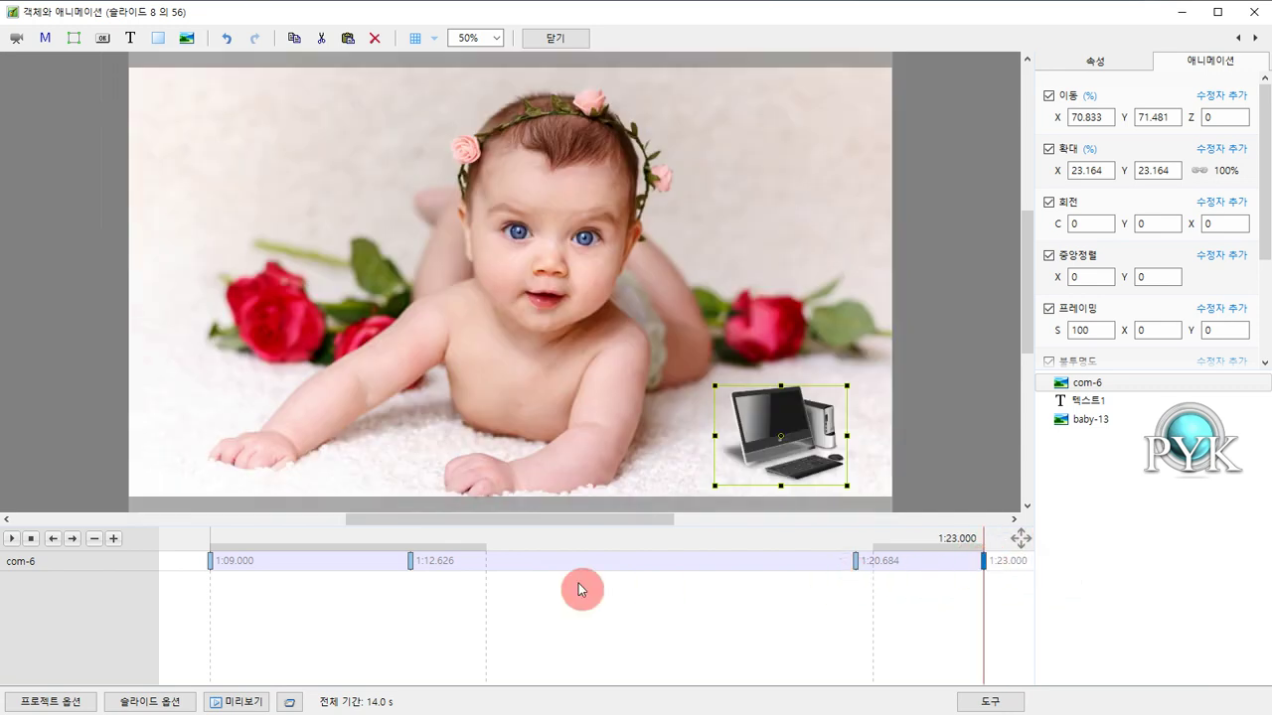
click(411, 562)
click(855, 562)
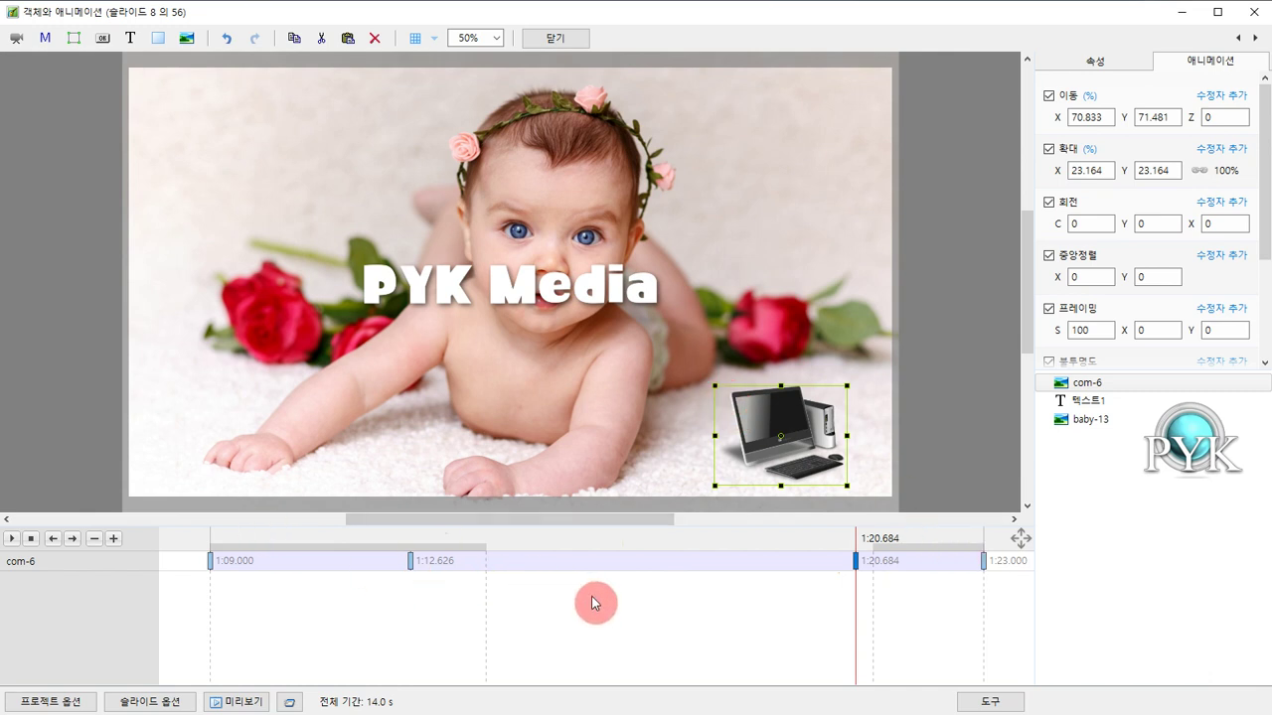
click(984, 564)
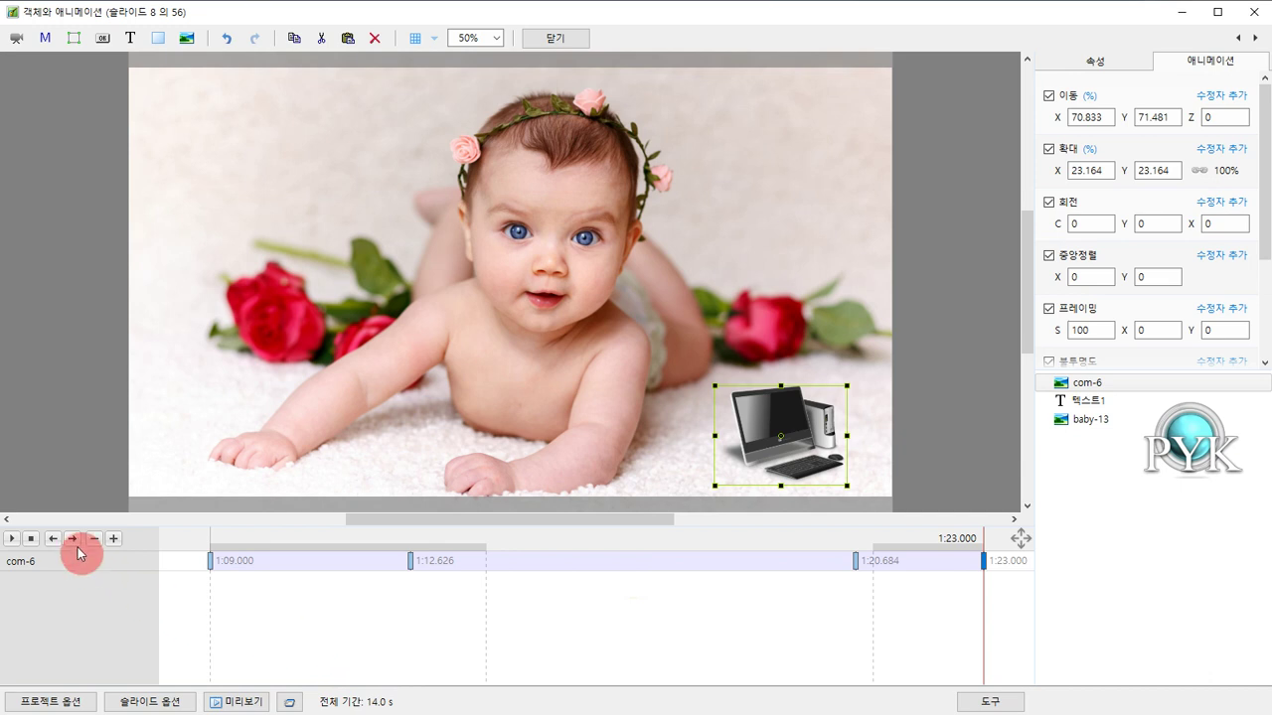
- Shrink the computer image to about 1 percent at its 1:09.000 keyframe and play the slide's animation
click(54, 540)
click(53, 539)
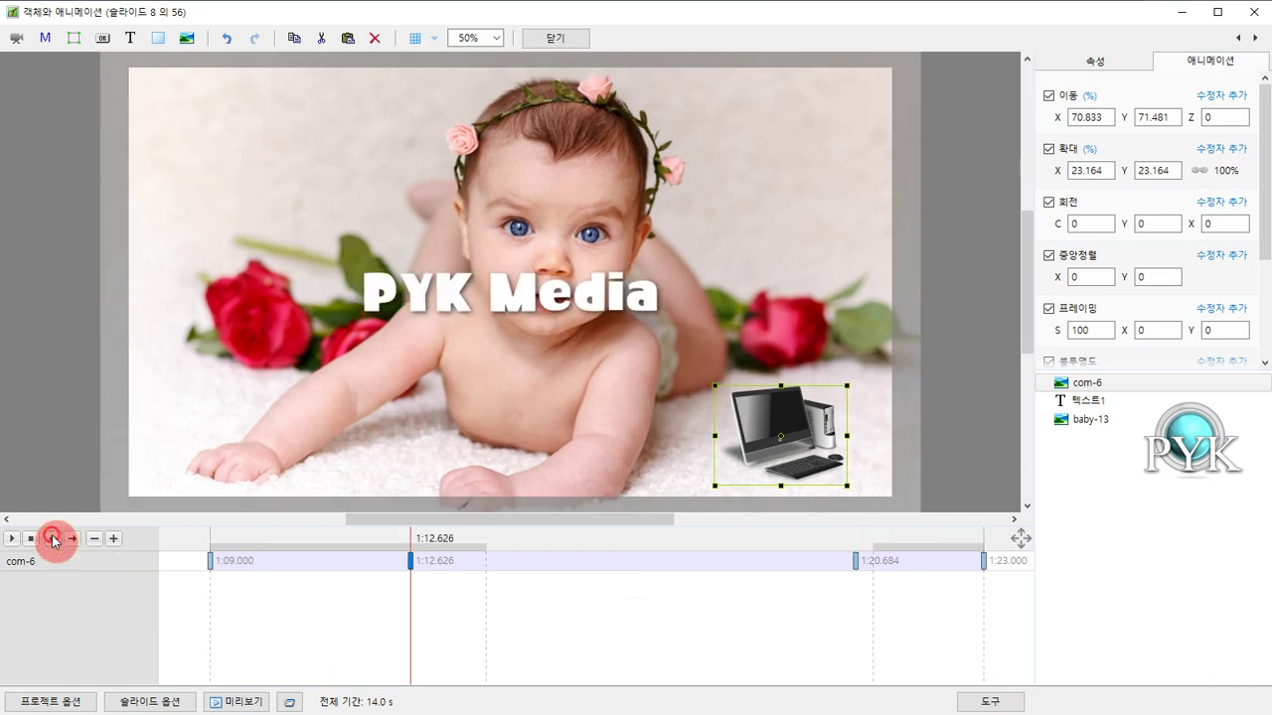
click(54, 540)
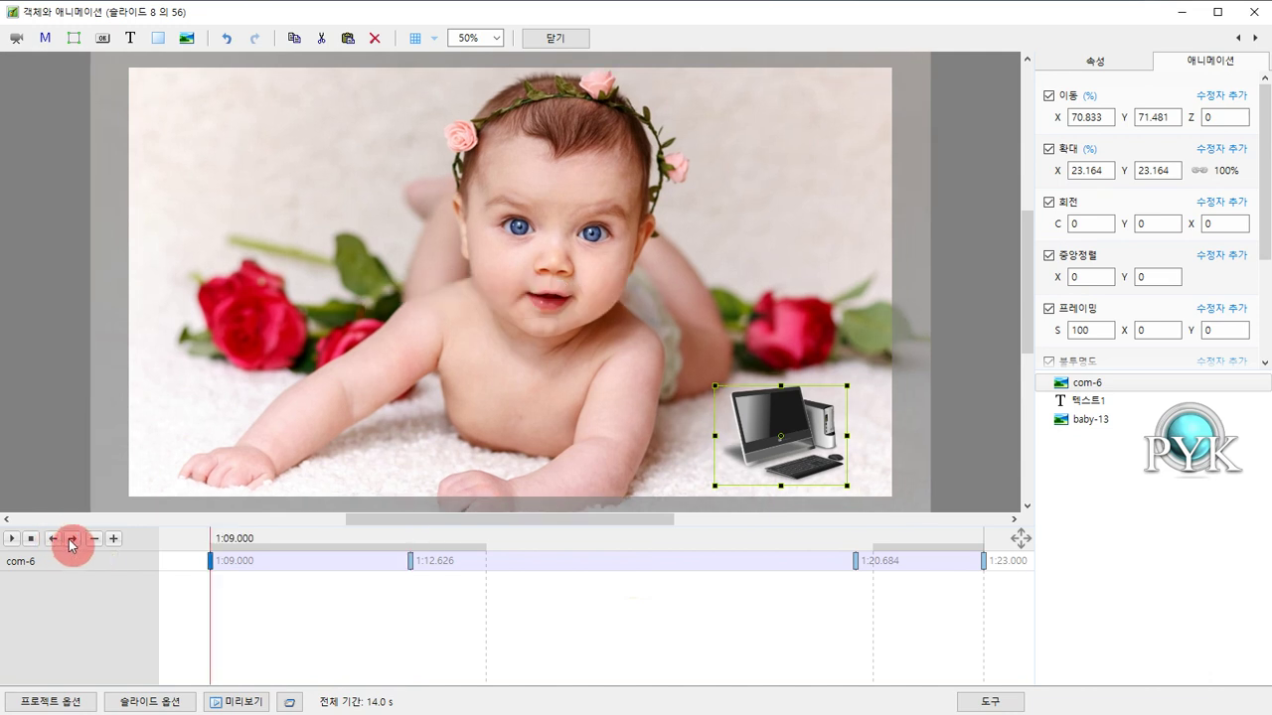
click(73, 543)
click(73, 543)
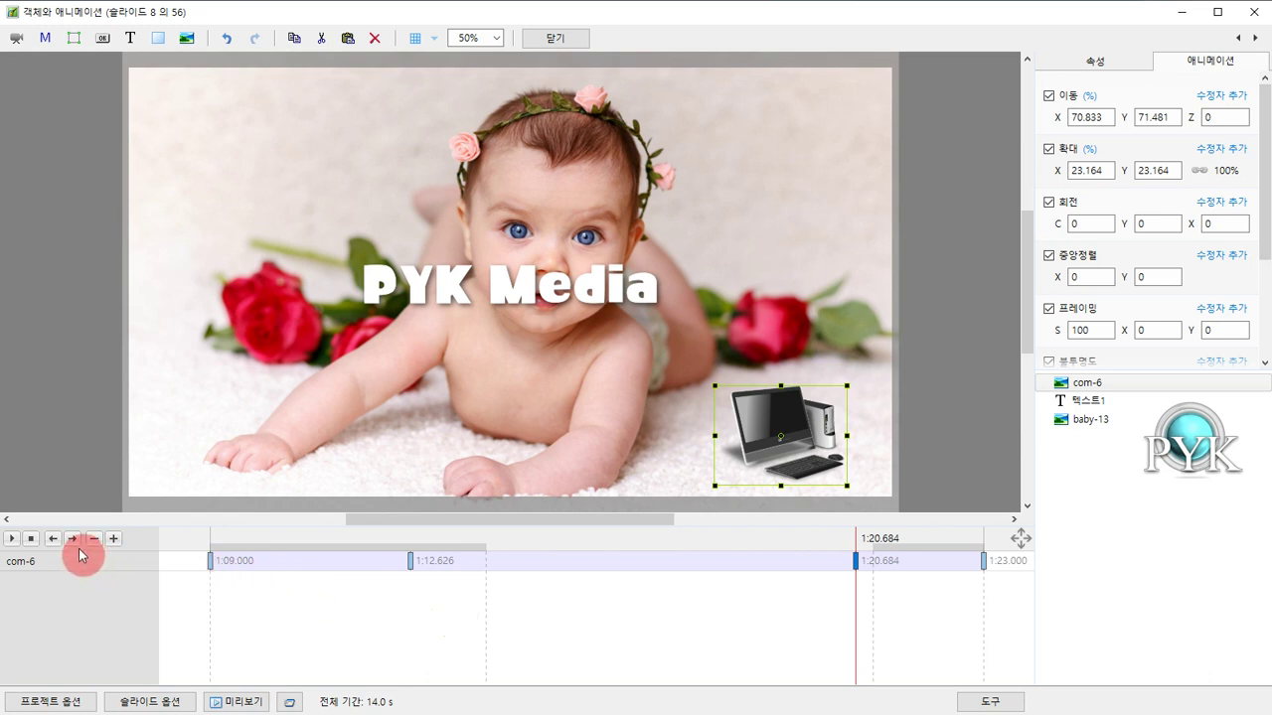
click(52, 538)
click(53, 539)
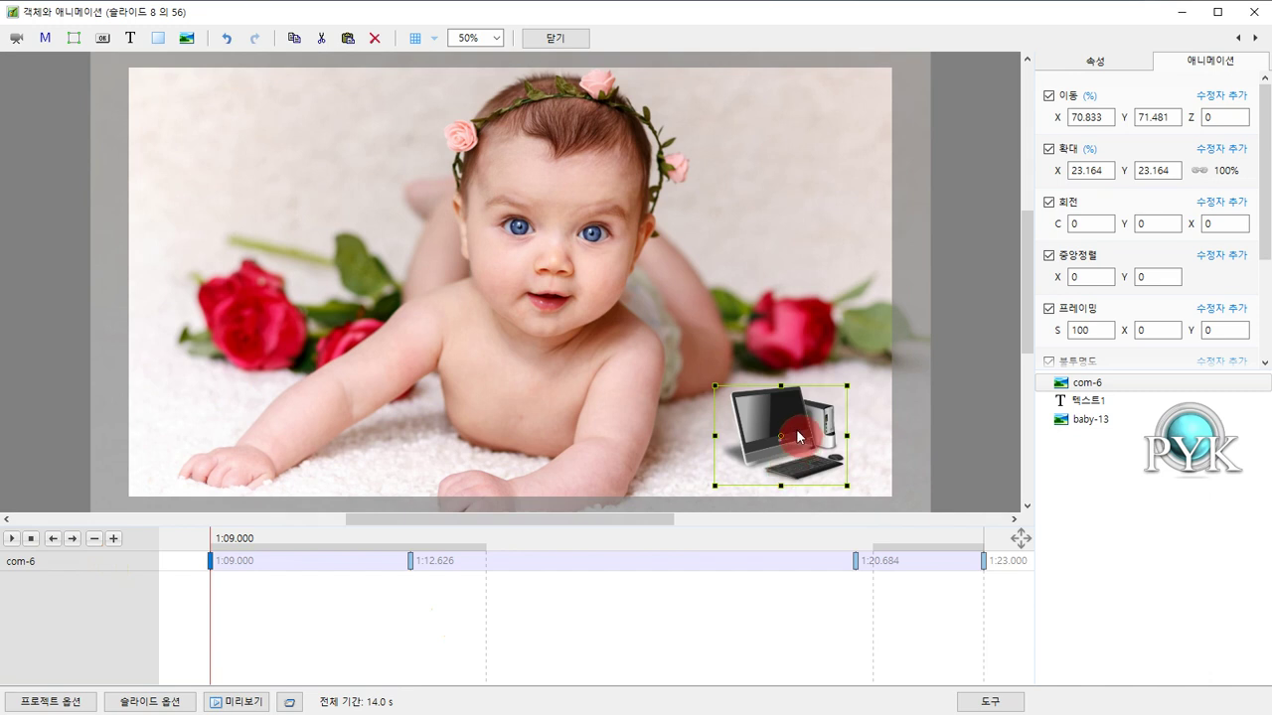
drag(712, 386, 777, 434)
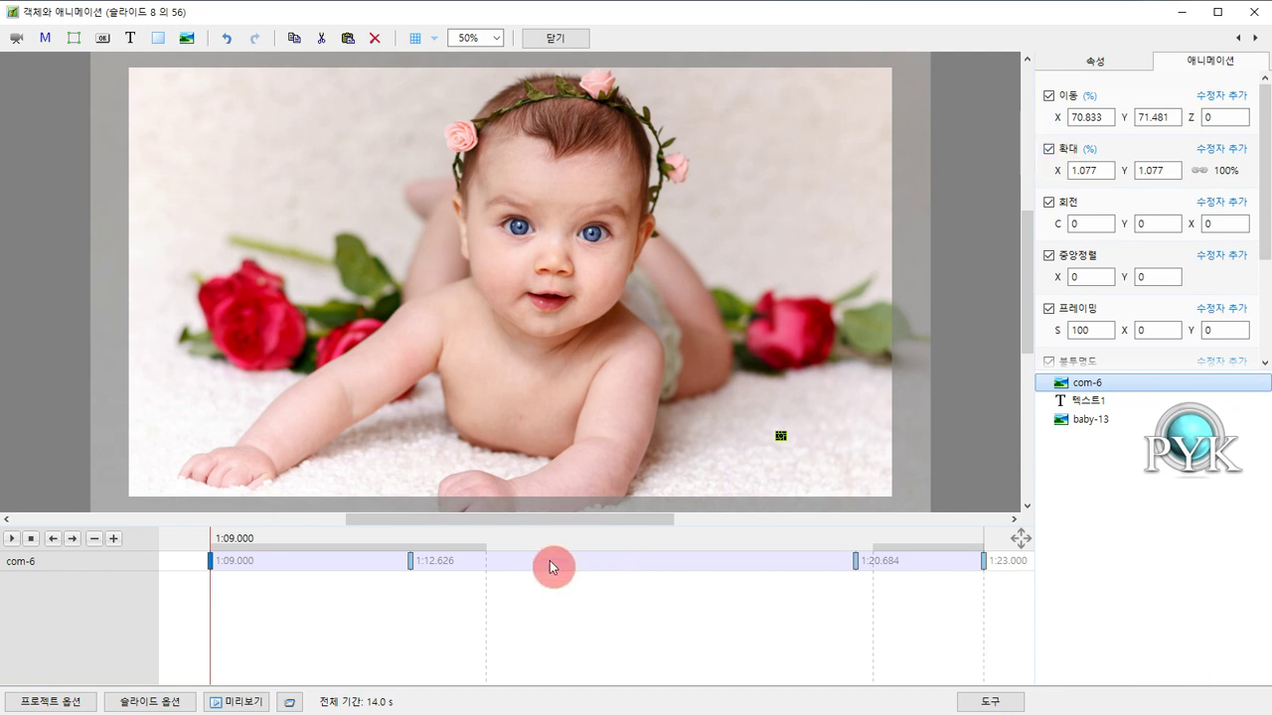
click(11, 543)
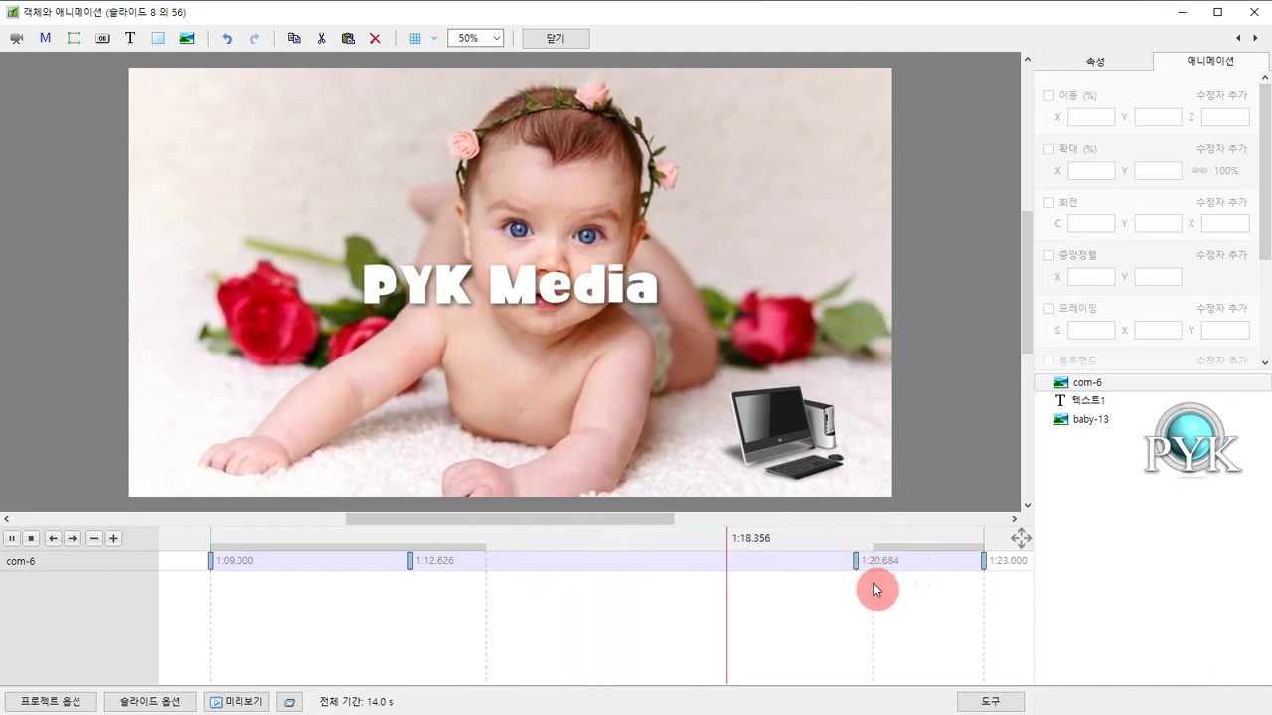
click(31, 540)
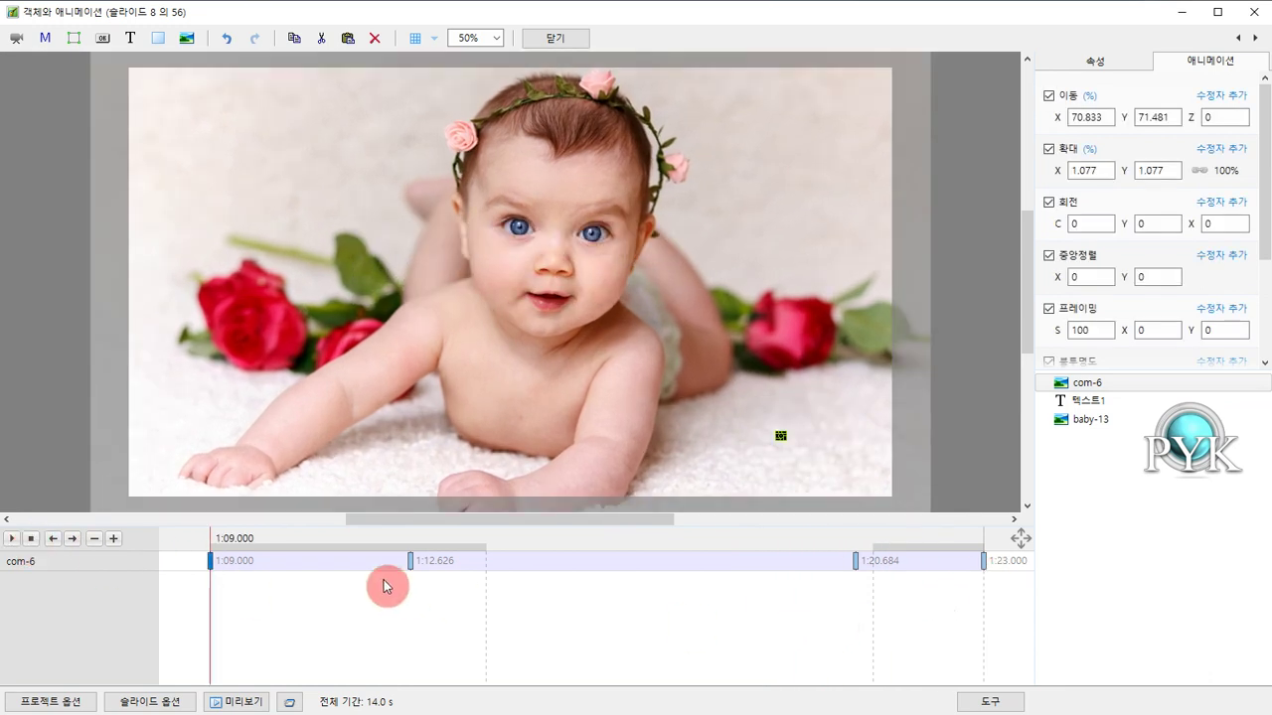
- At the computer image's 1:23.000 keyframe, enlarge it to about 83 percent and move it off the slide's right edge
click(71, 540)
click(71, 540)
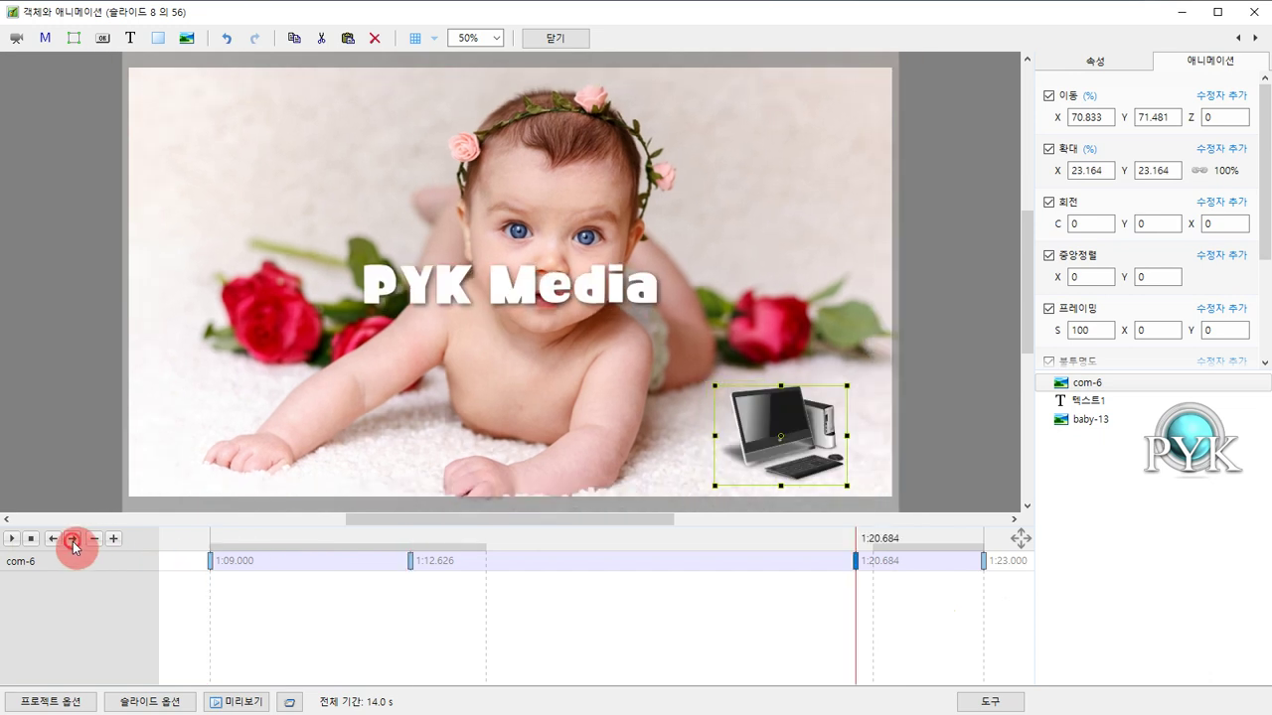
click(72, 540)
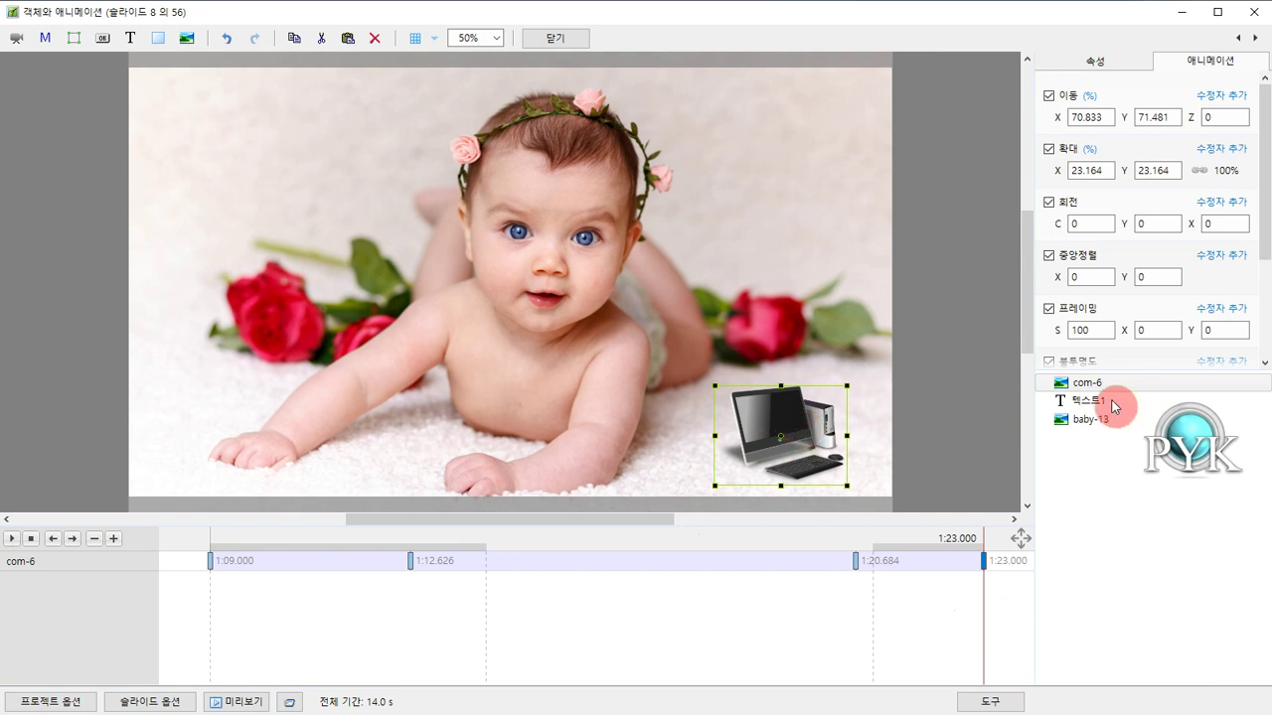
drag(847, 387, 985, 264)
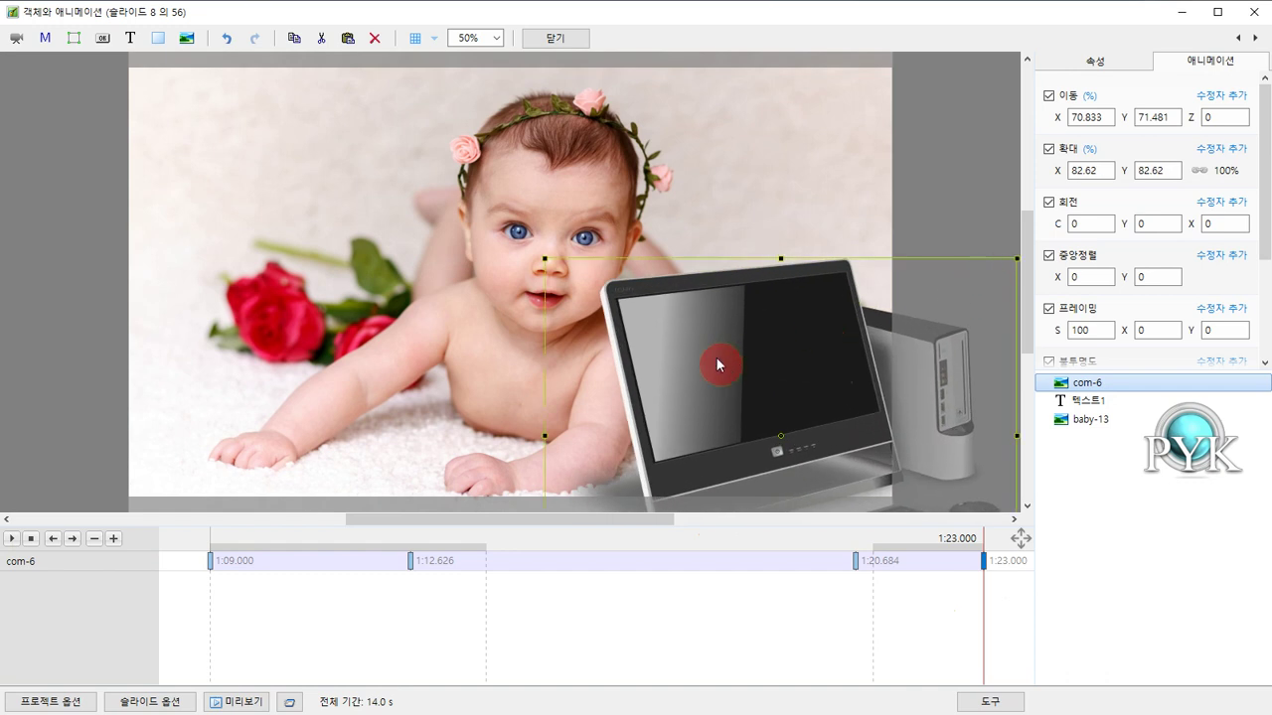
drag(682, 376, 1002, 370)
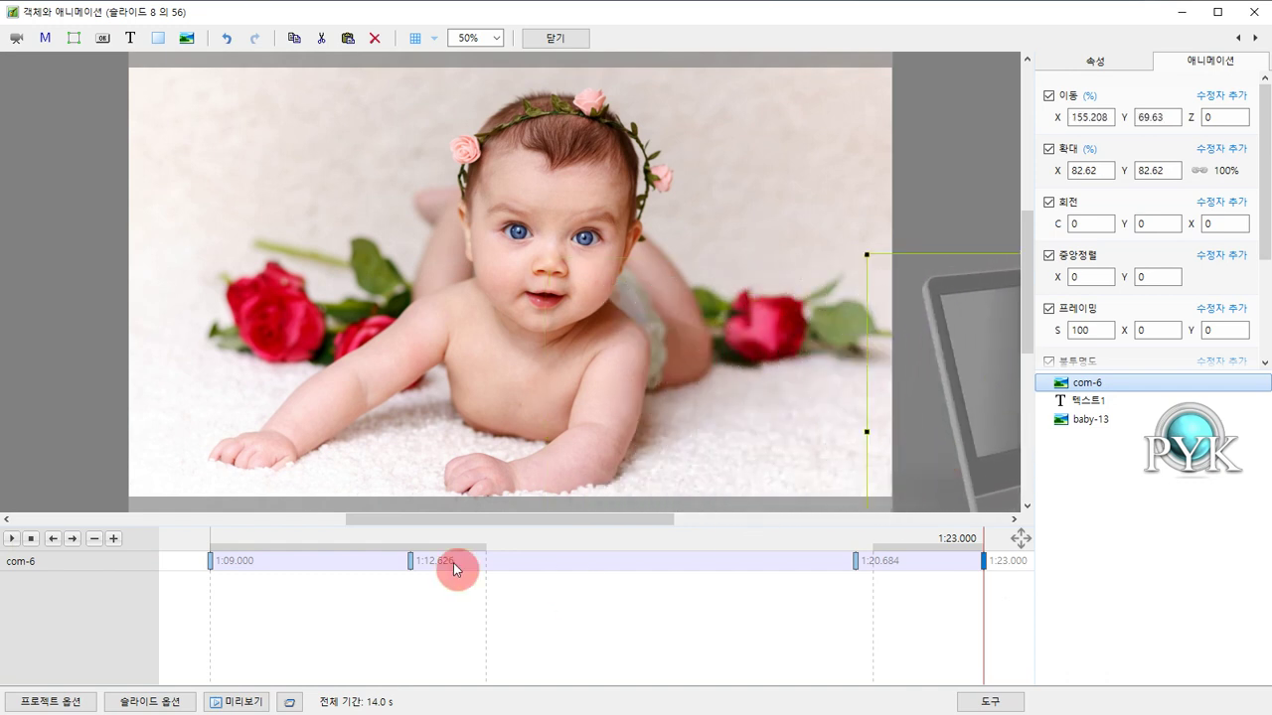
- Play the slide's animation from about 1:09.086, then close the objects and animation editor
click(13, 540)
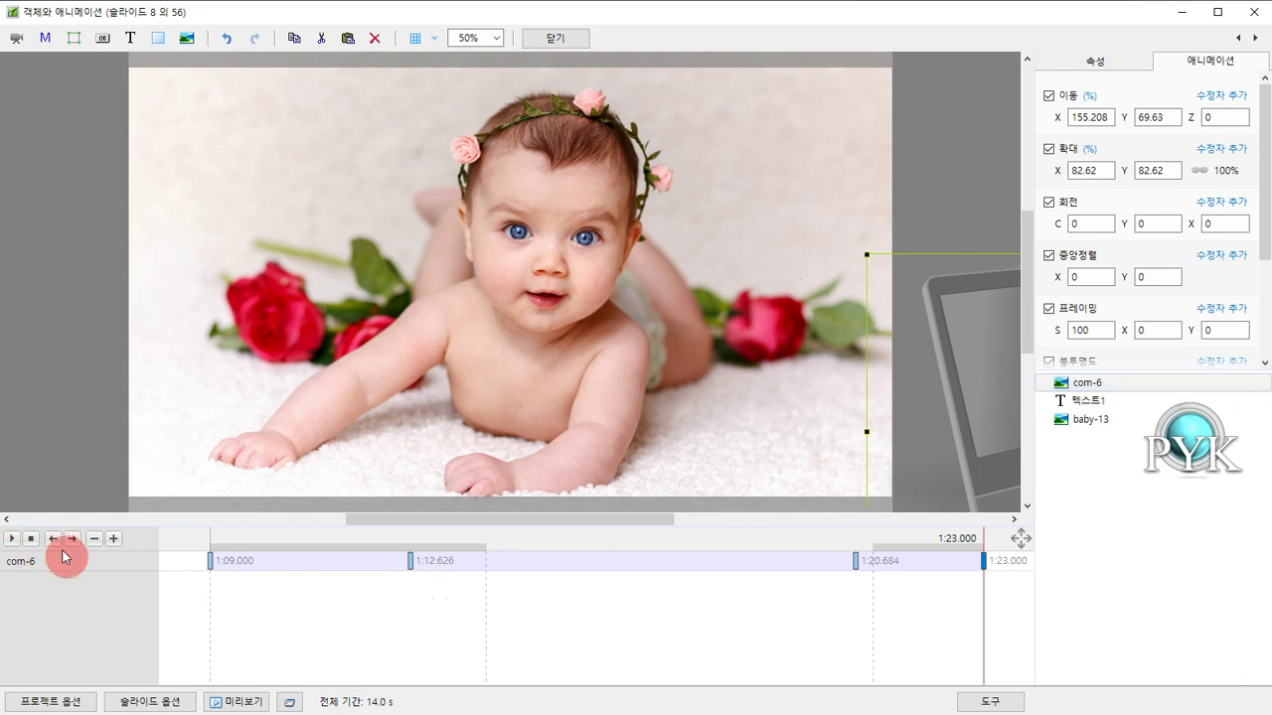
click(215, 540)
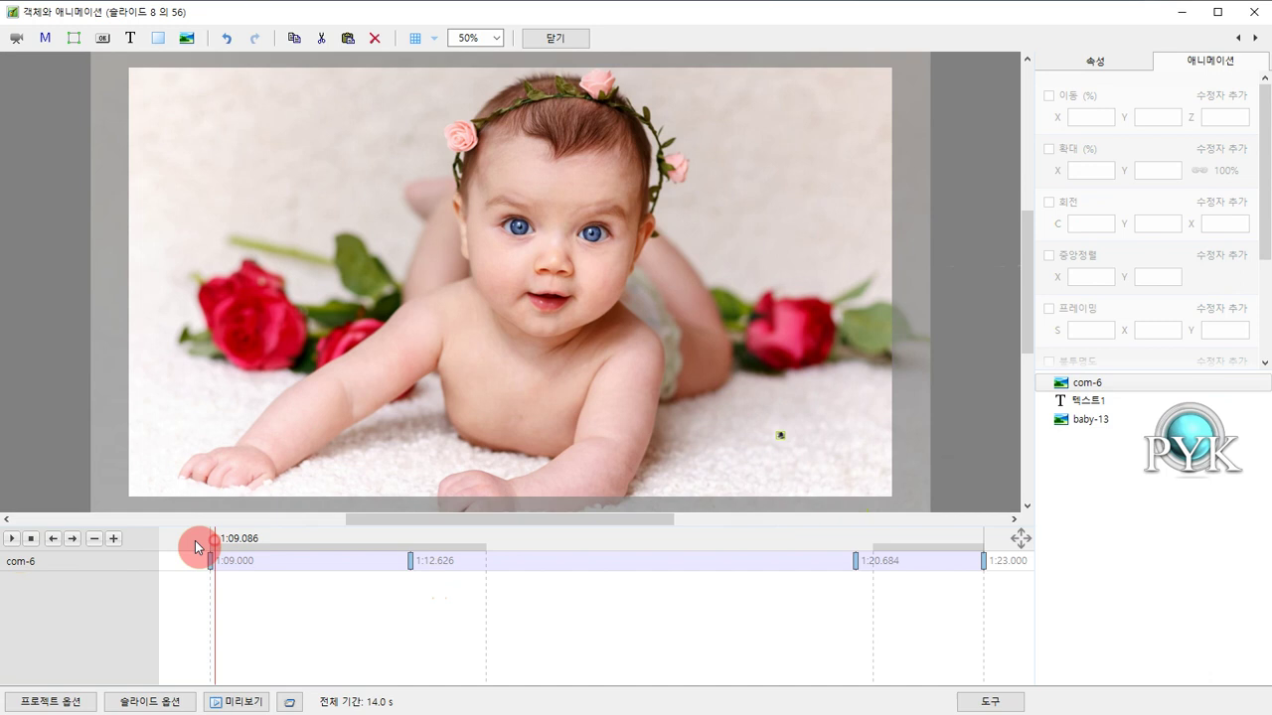
click(13, 540)
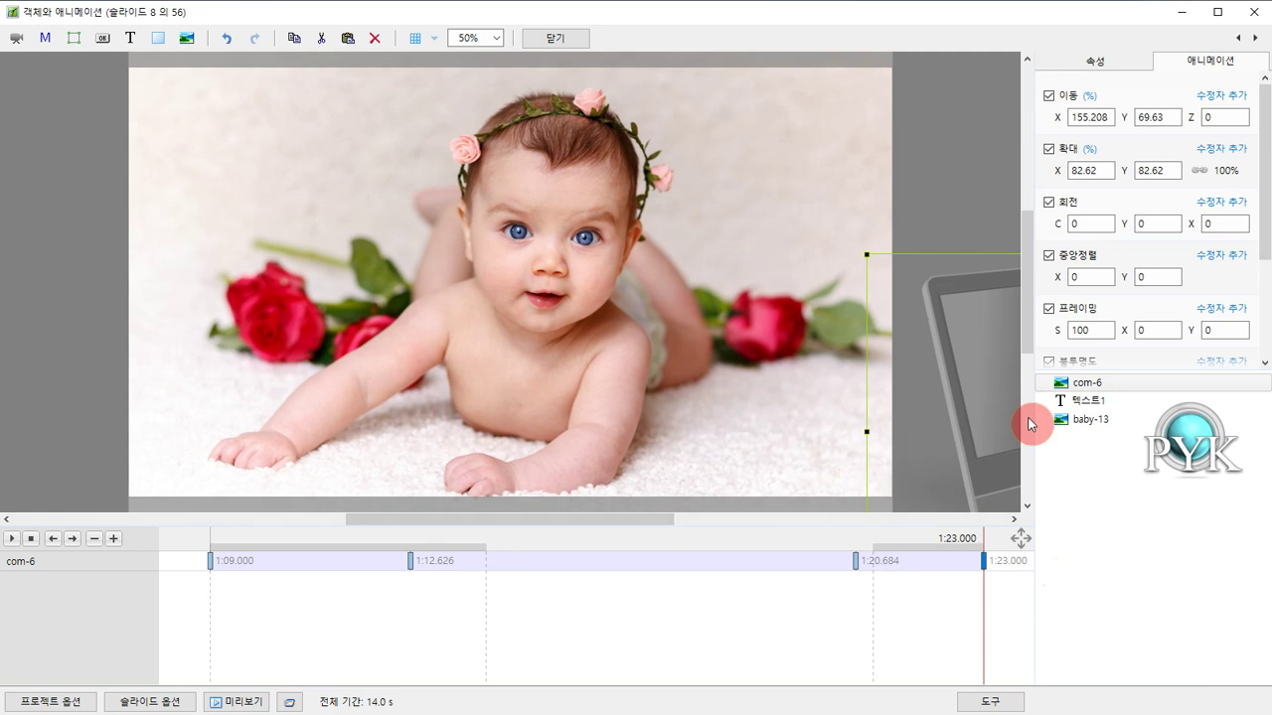
click(971, 421)
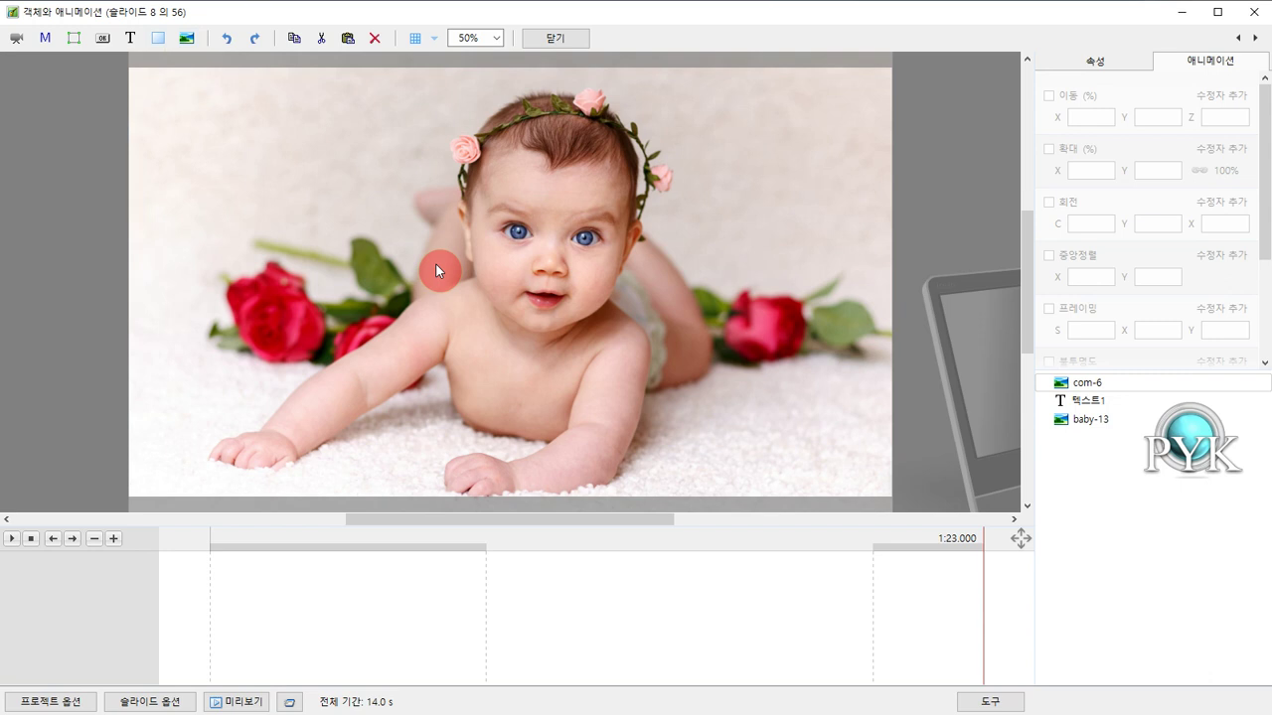
key(Escape)
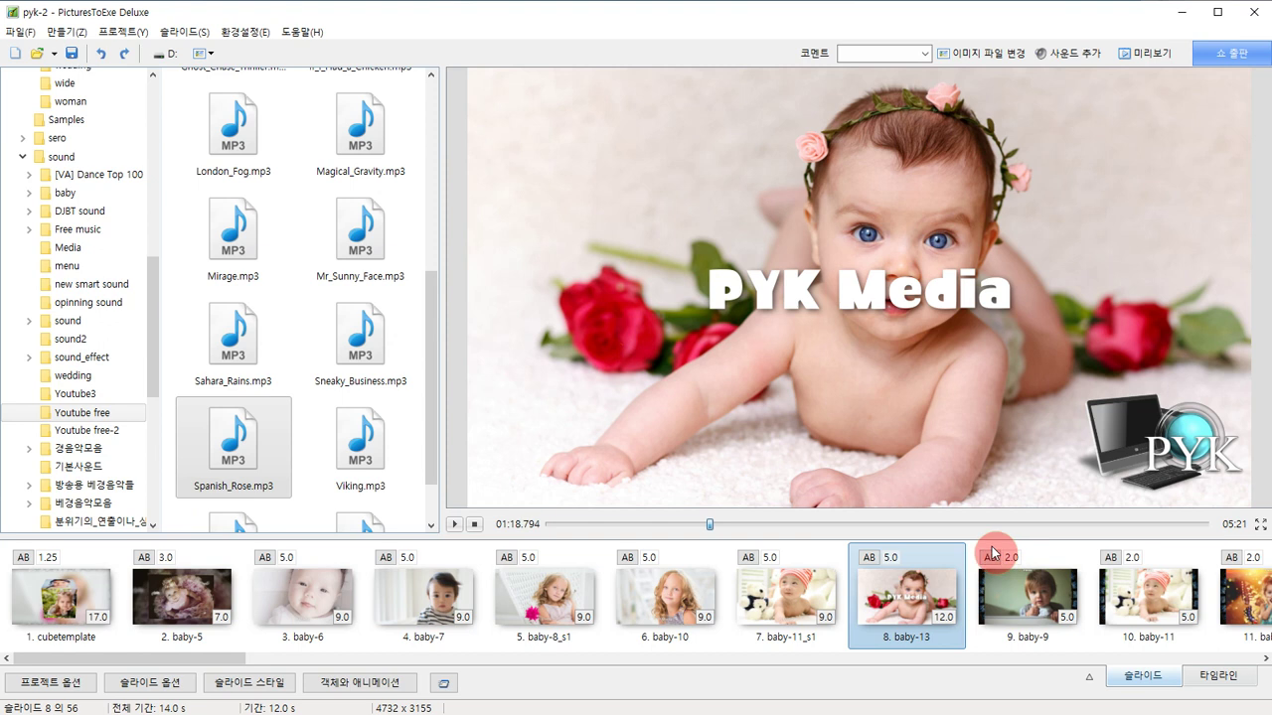
- Switch to the timeline view and set the slide track height to 125% and the audio track height to 60% in the preferences
click(1203, 675)
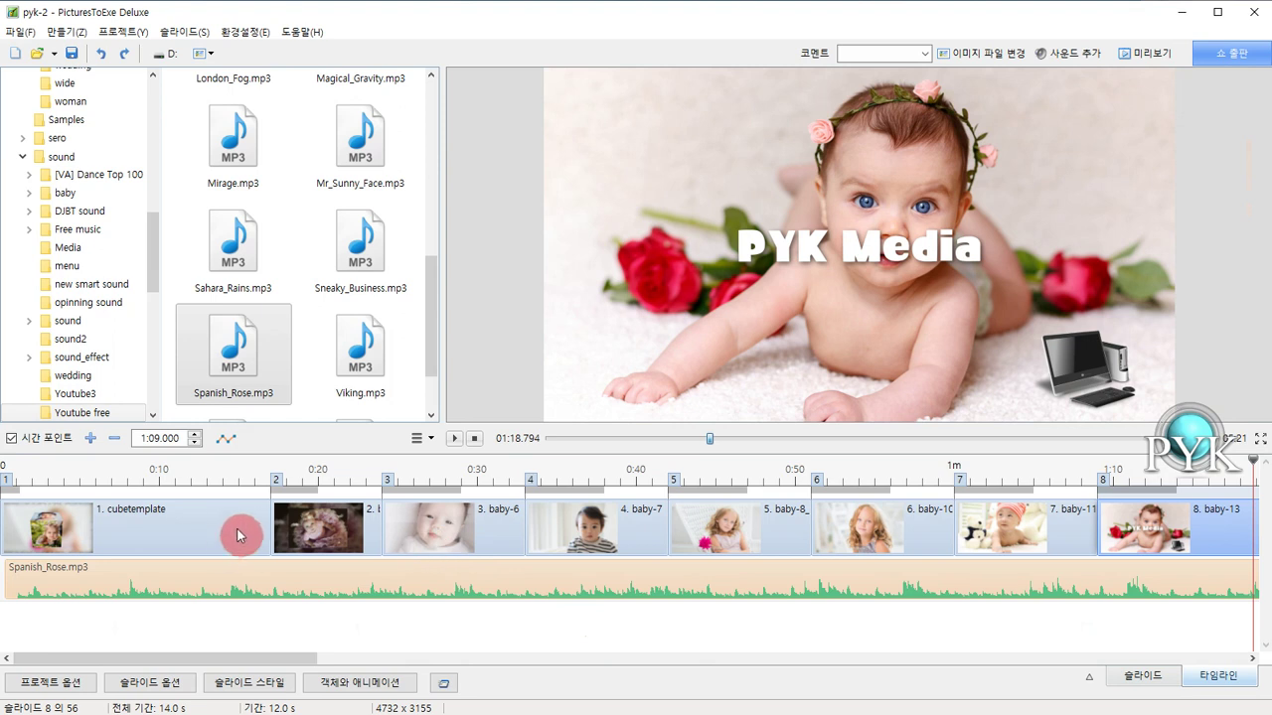
click(762, 580)
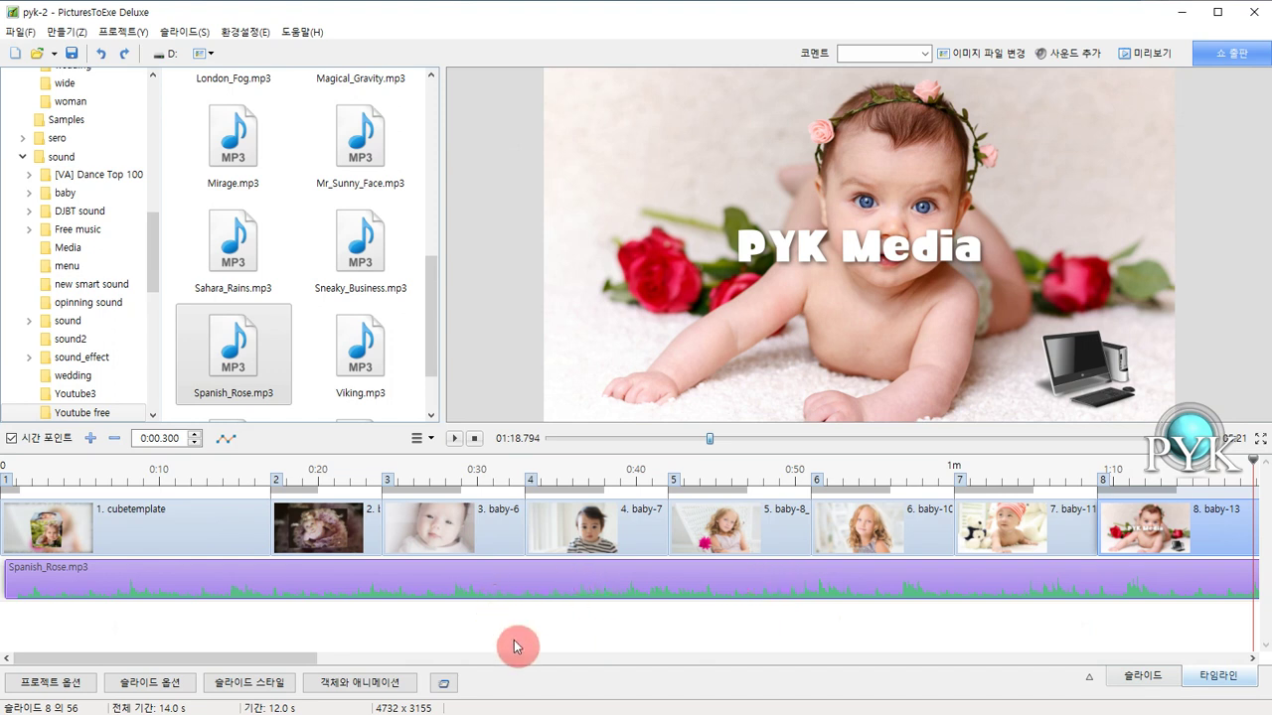
click(245, 32)
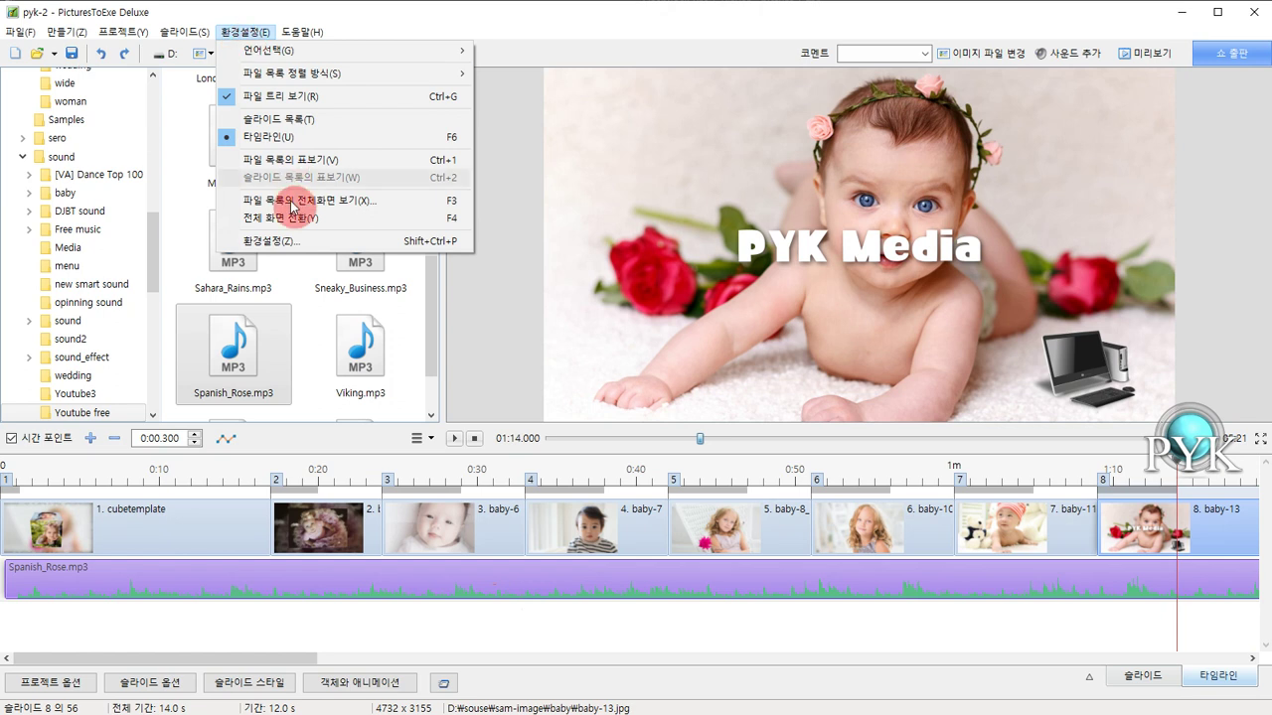
click(283, 241)
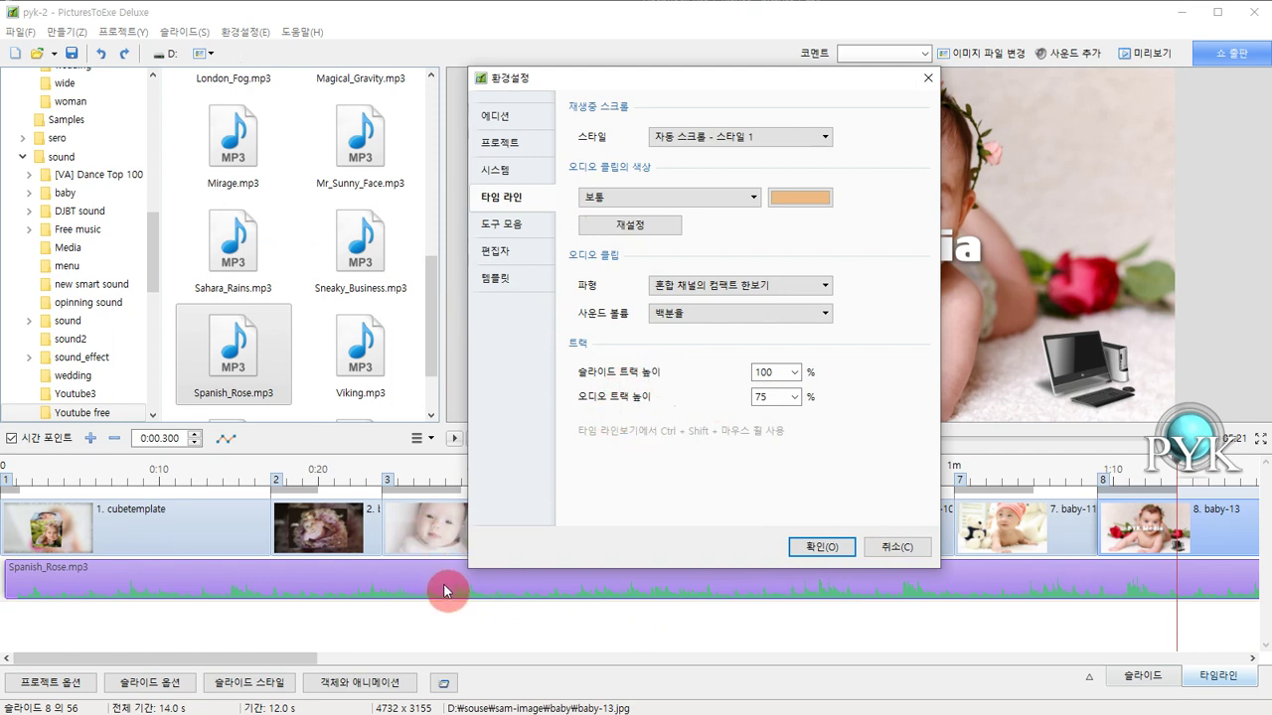
double_click(779, 372)
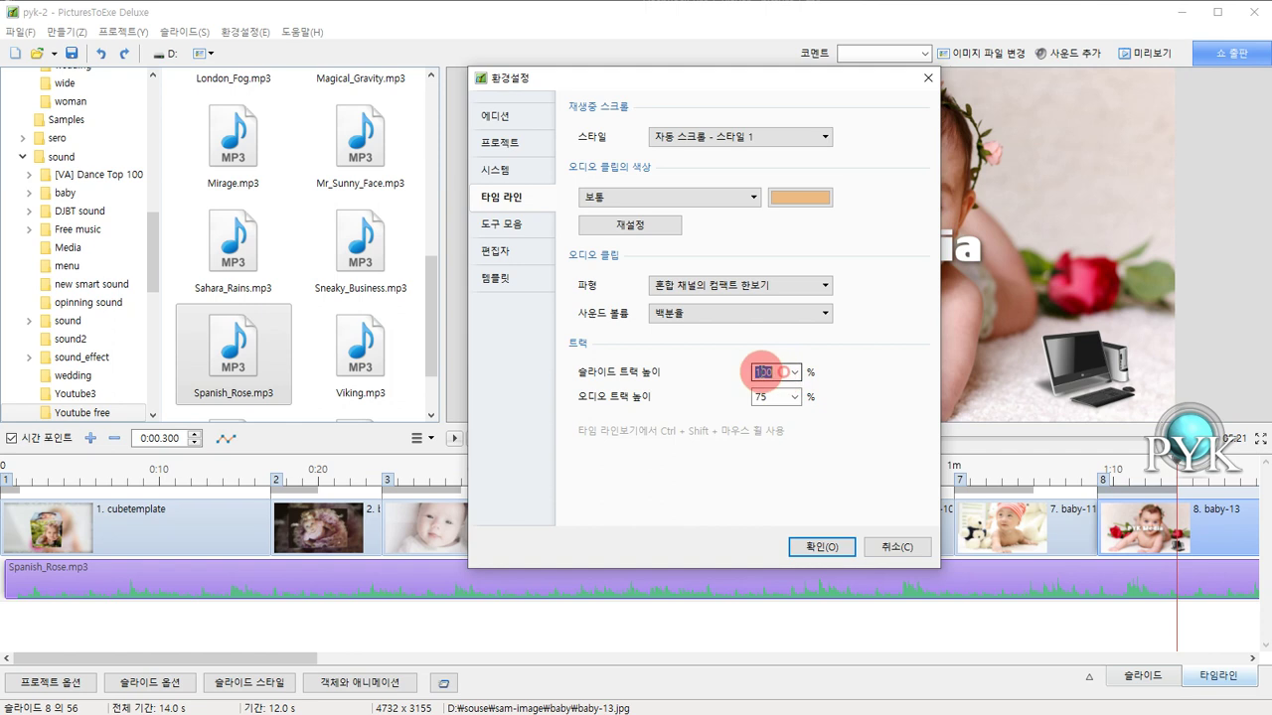
text(1)
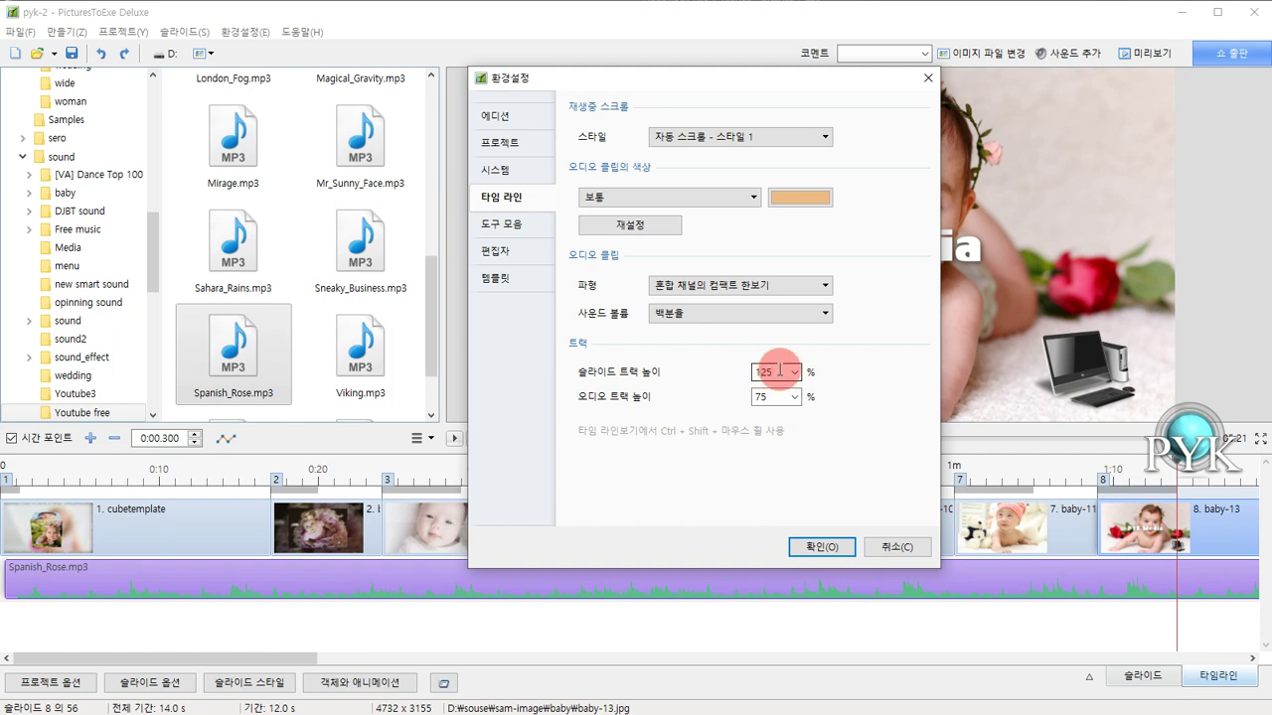
text(25)
double_click(789, 399)
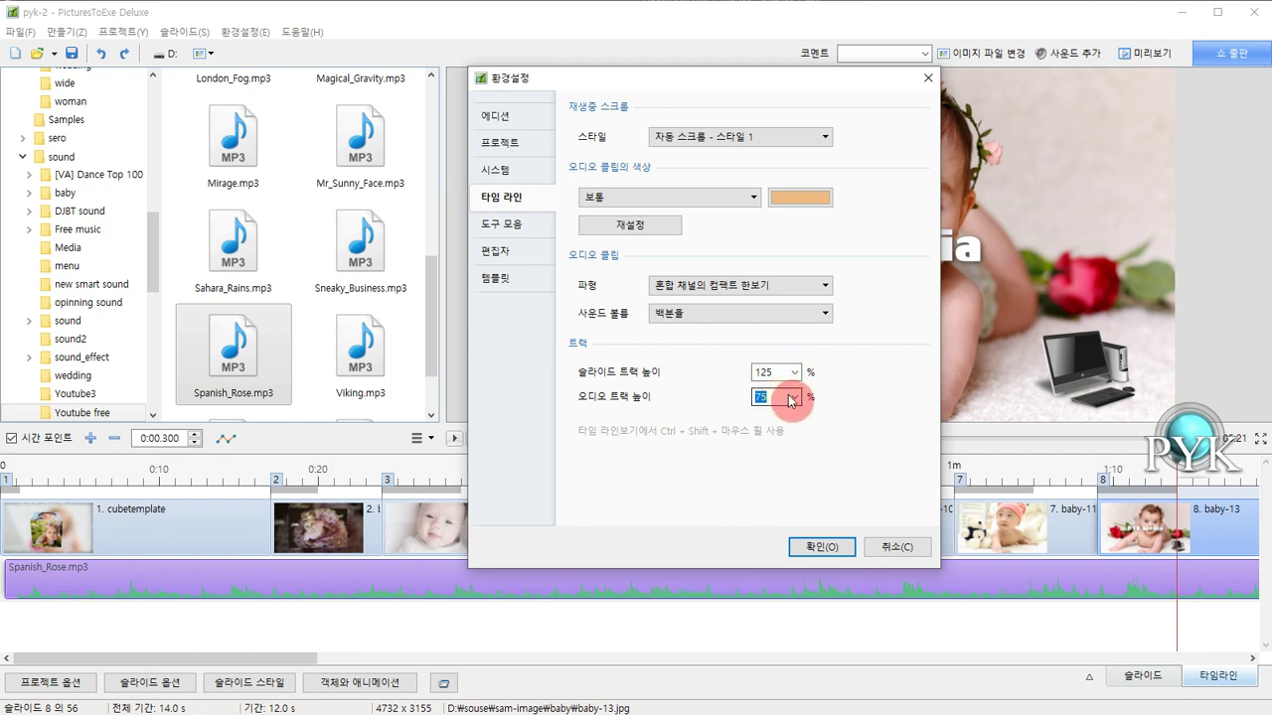
text(60)
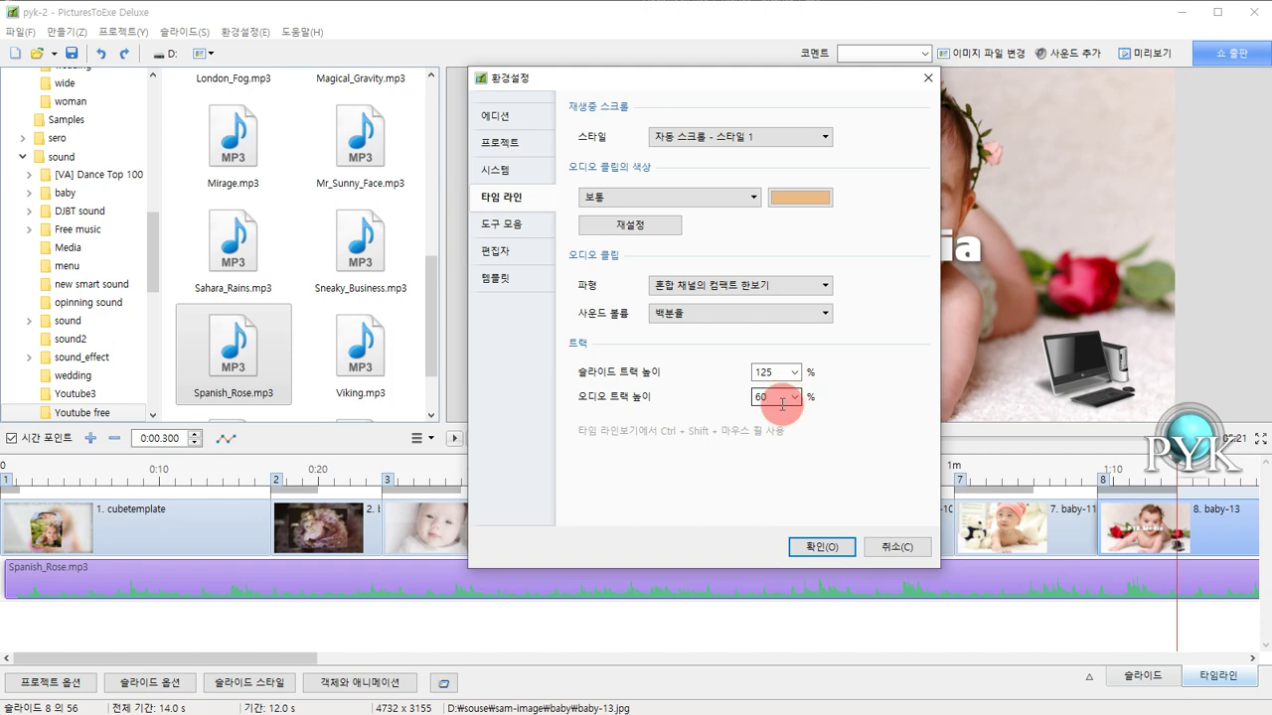
click(821, 548)
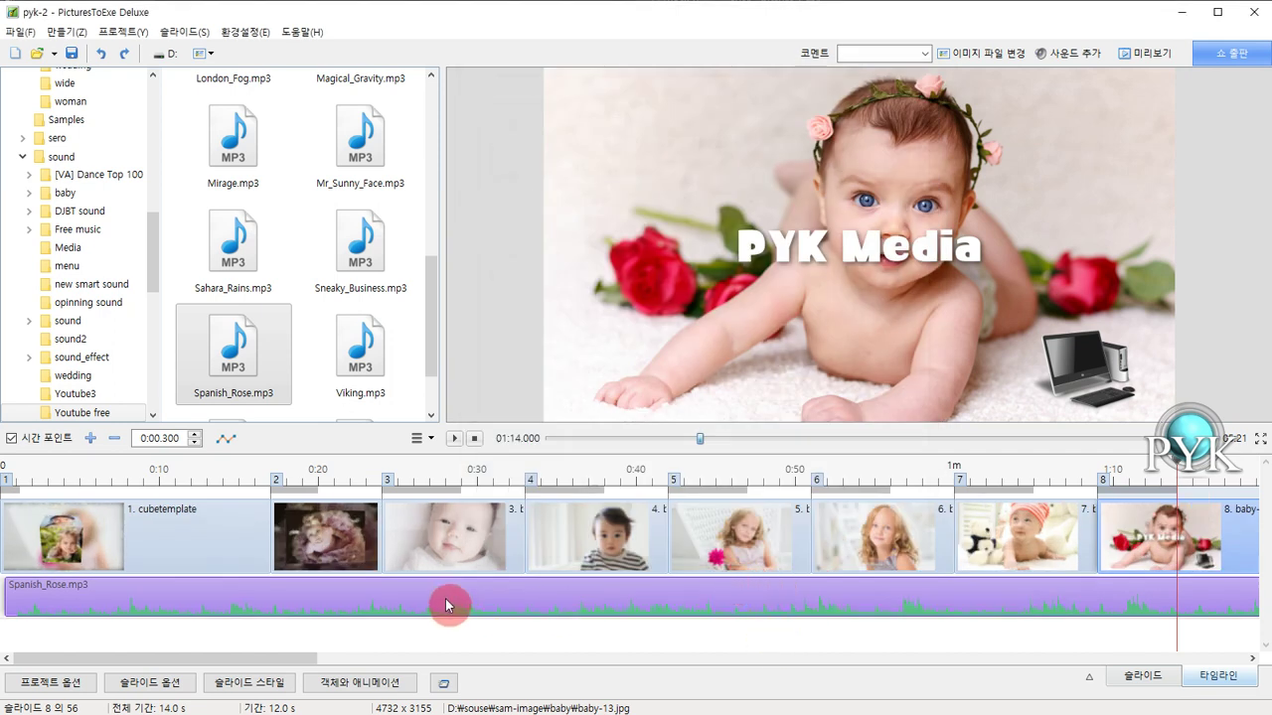
- Add a second music track to the project, view it in the timeline, and return to the slide view
click(52, 682)
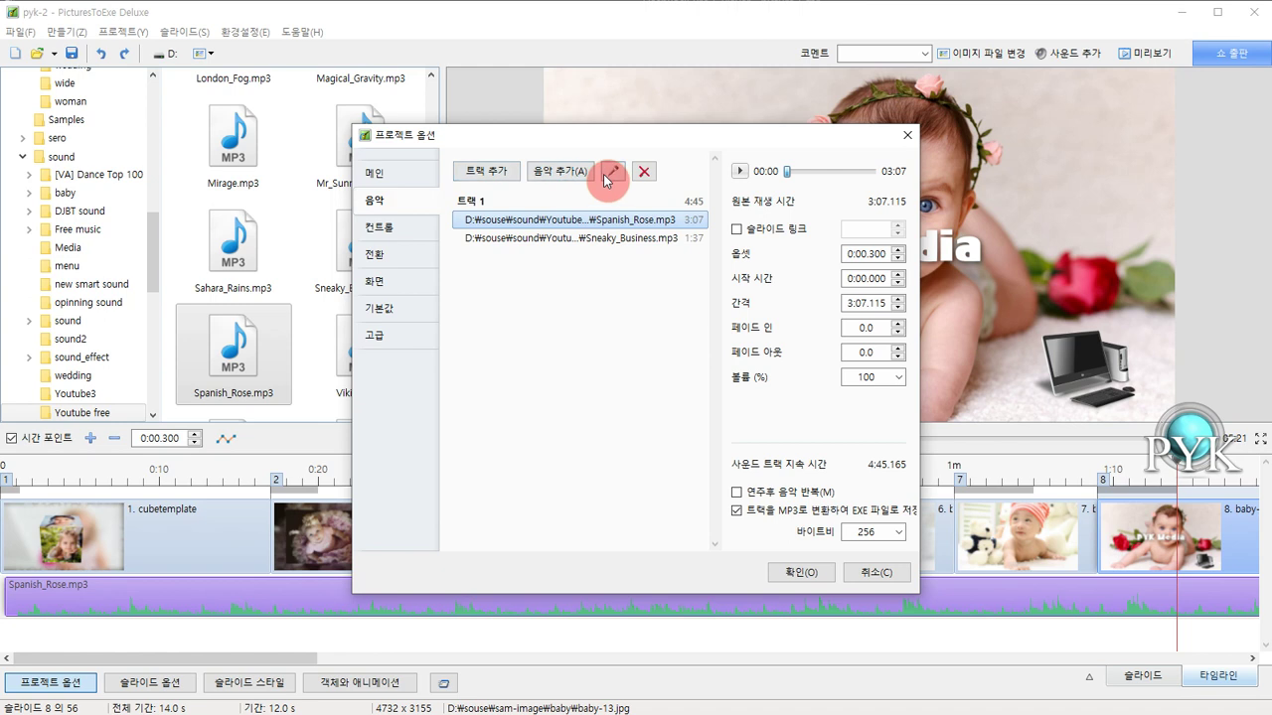
click(489, 176)
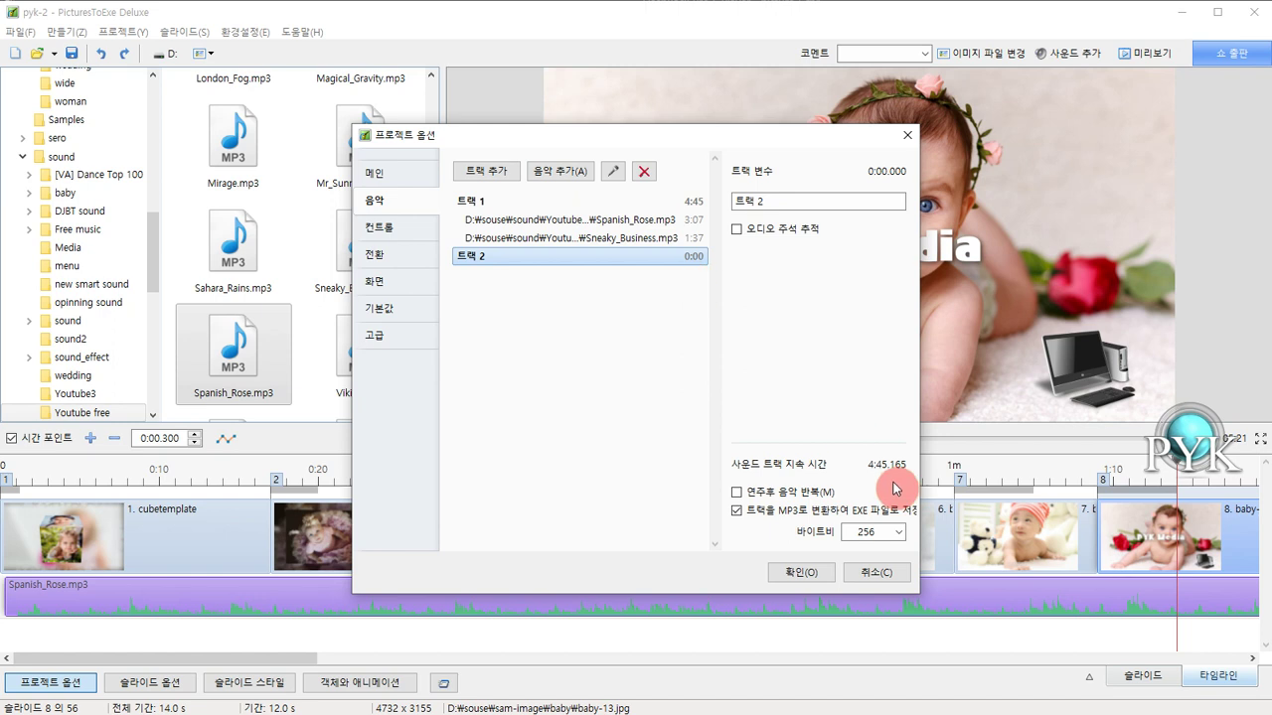
click(801, 575)
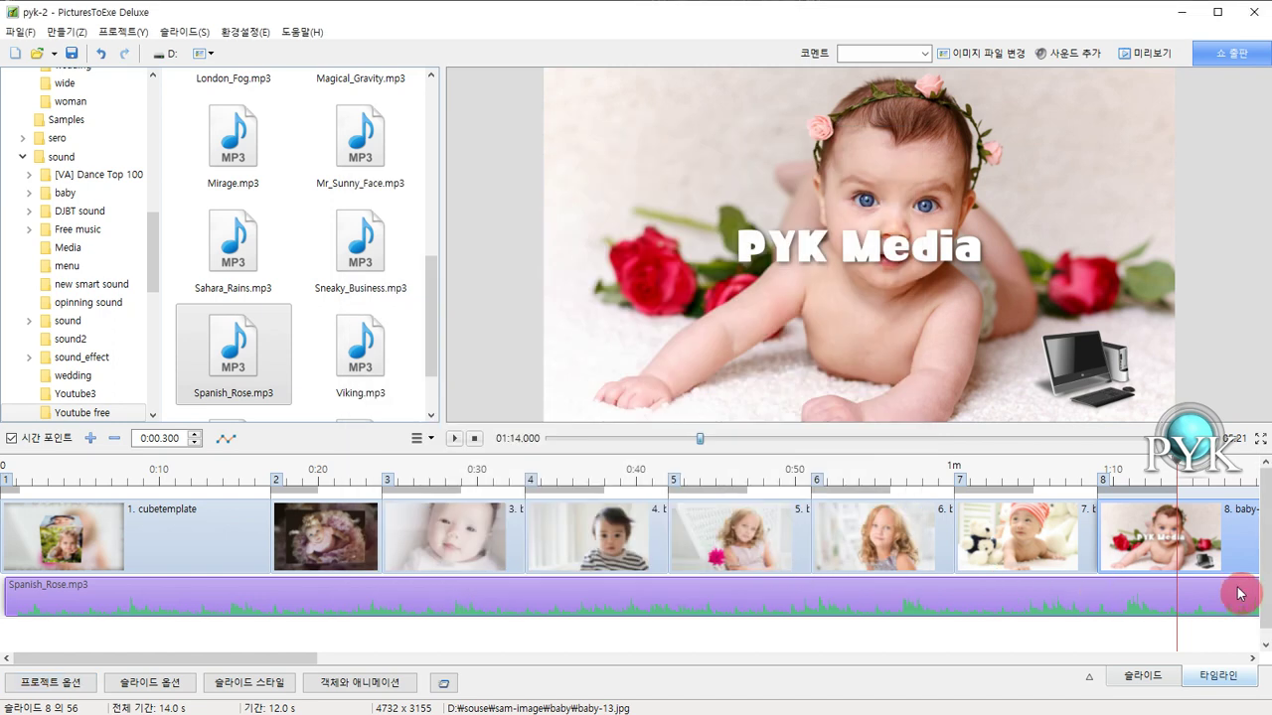
scroll(1260, 601, down, 1)
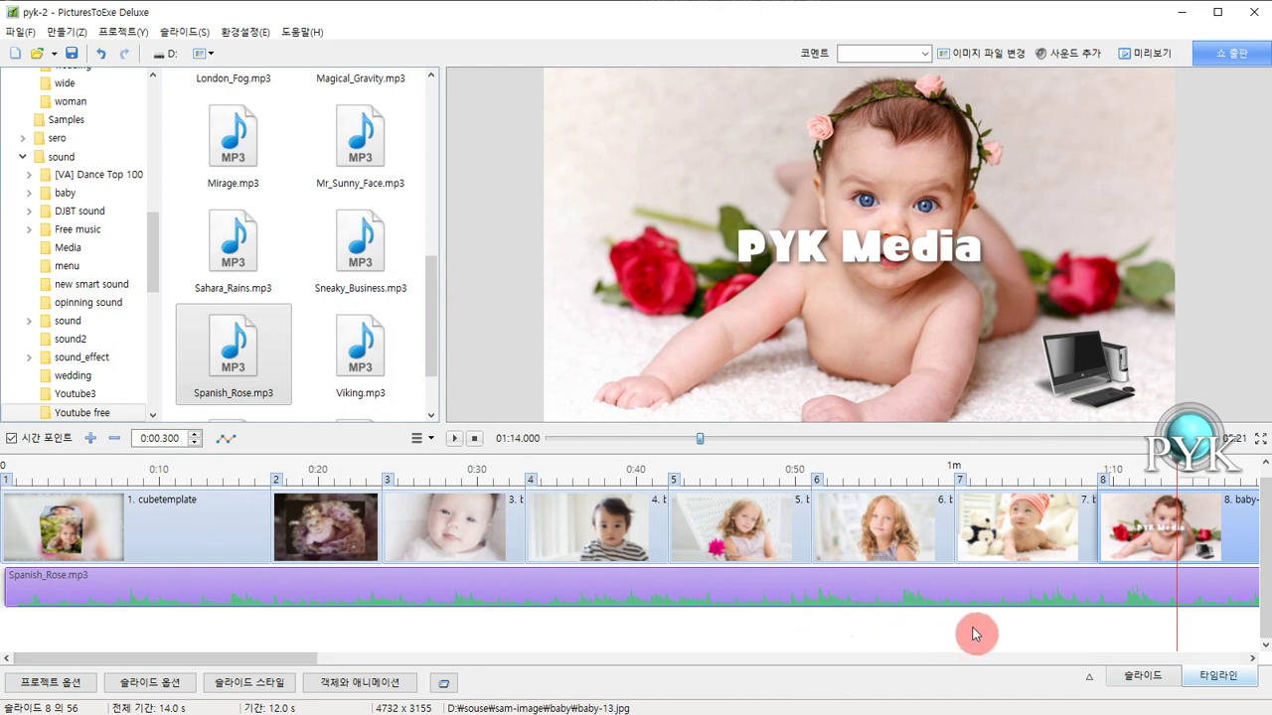
click(1136, 681)
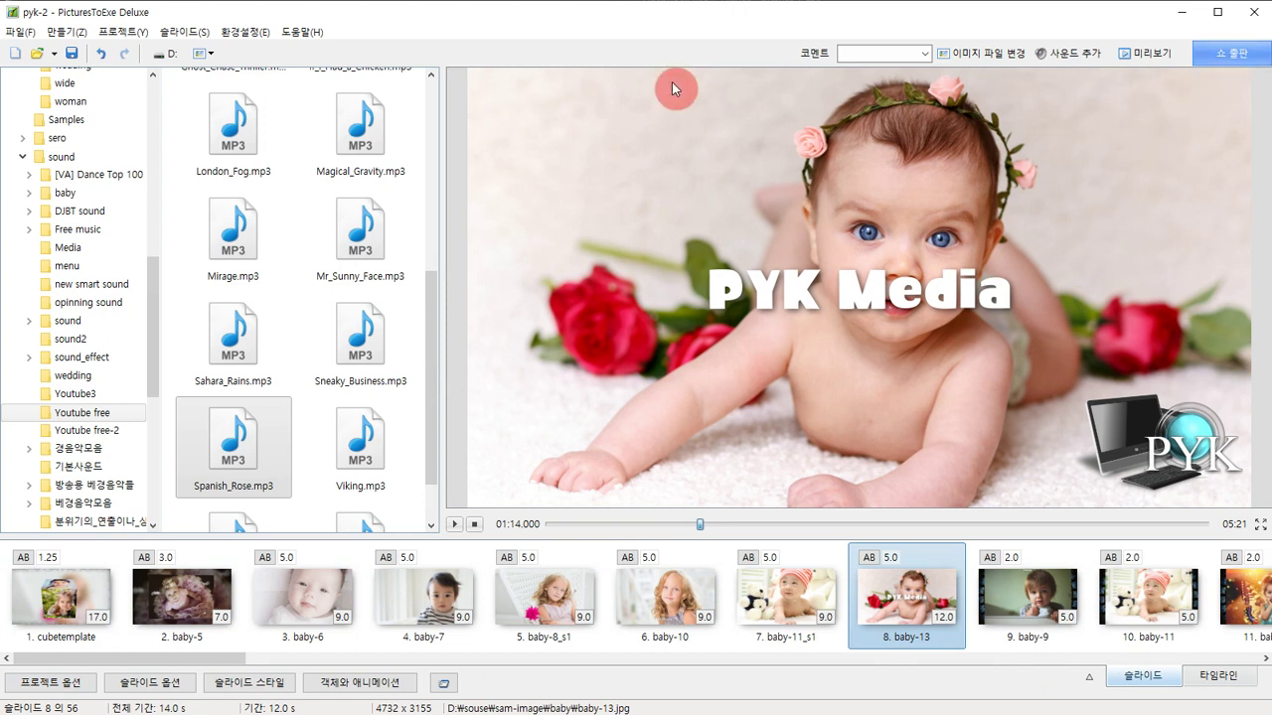
- Create a PC executable of the show as pyk-2.exe in the out folder on drive F
click(67, 32)
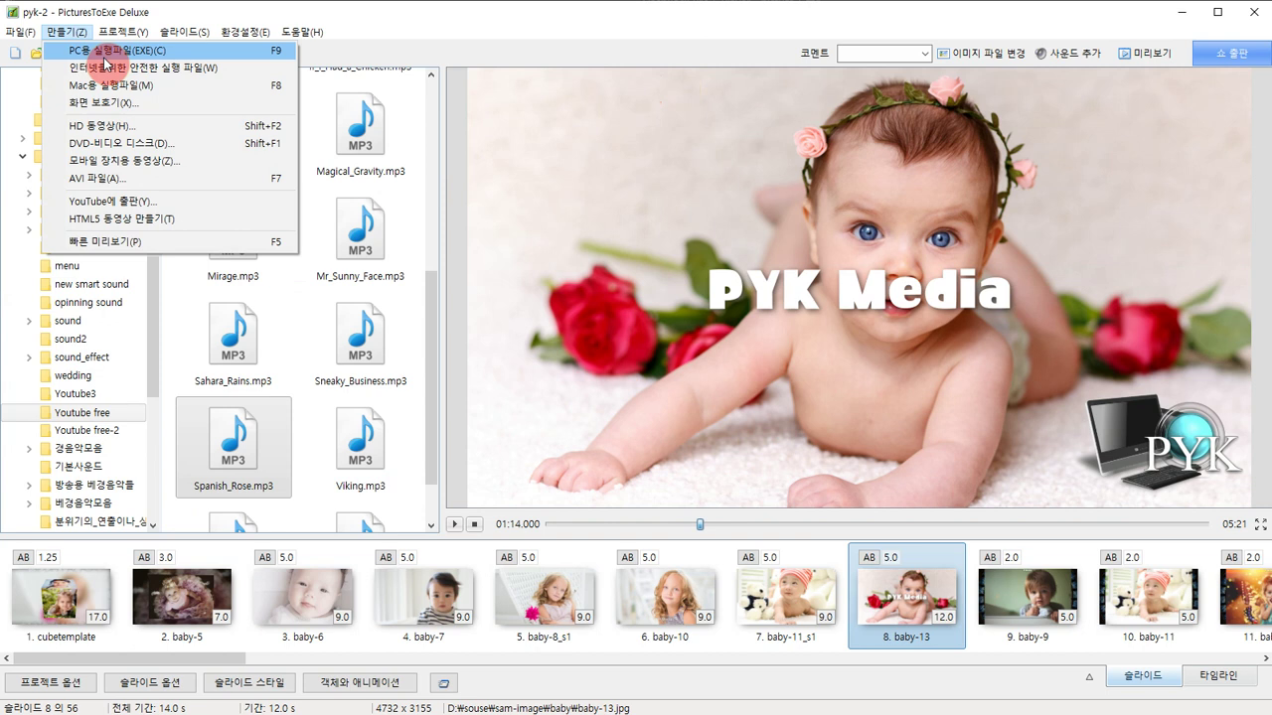
click(103, 55)
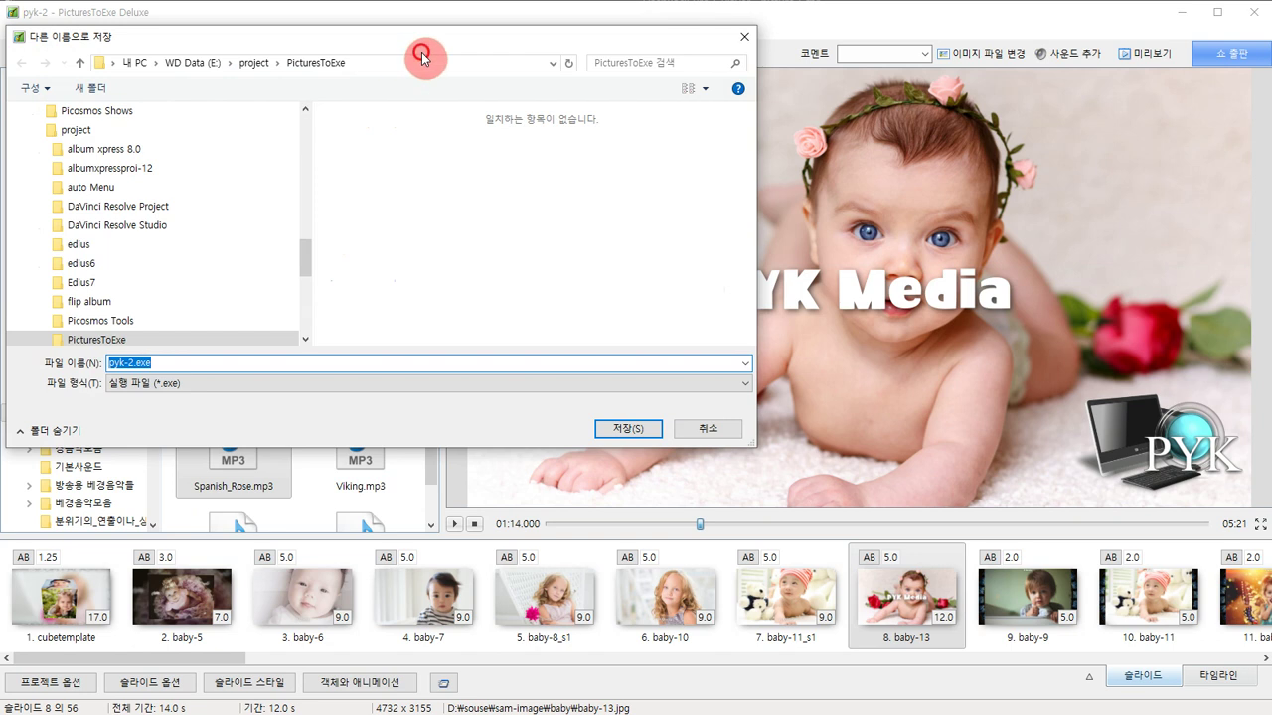
drag(469, 27, 487, 376)
click(326, 323)
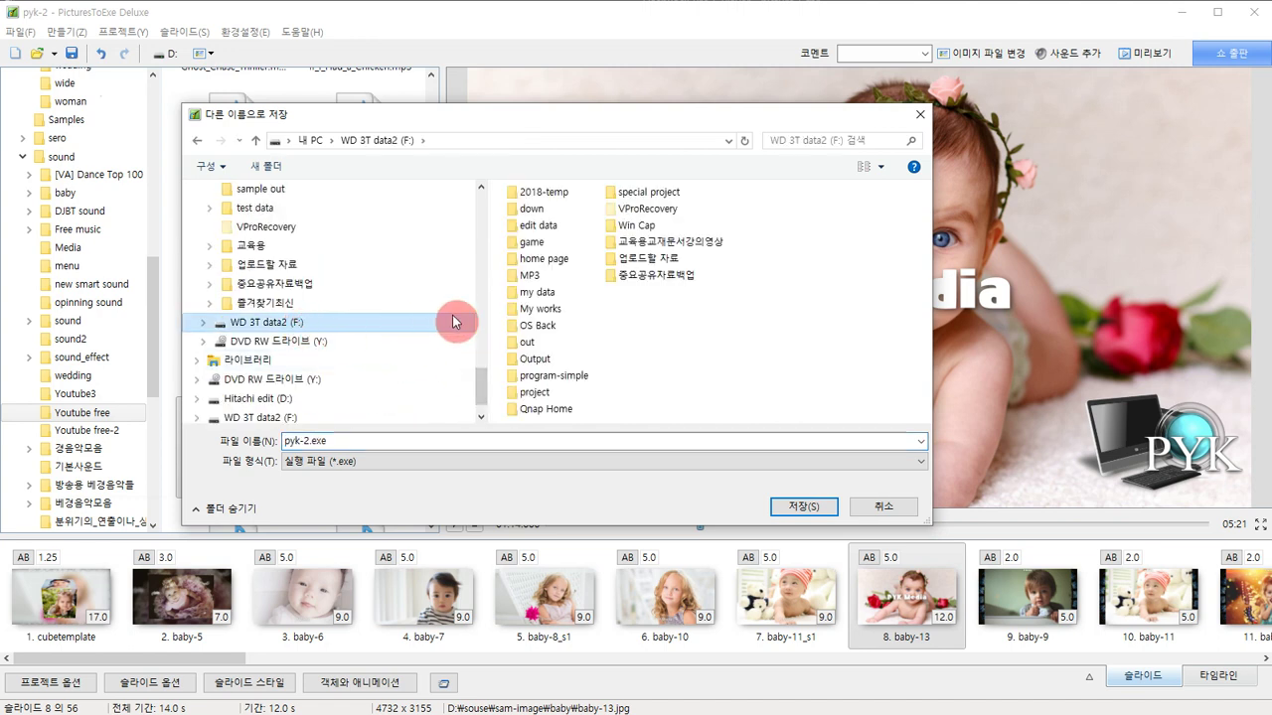
click(528, 344)
double_click(528, 344)
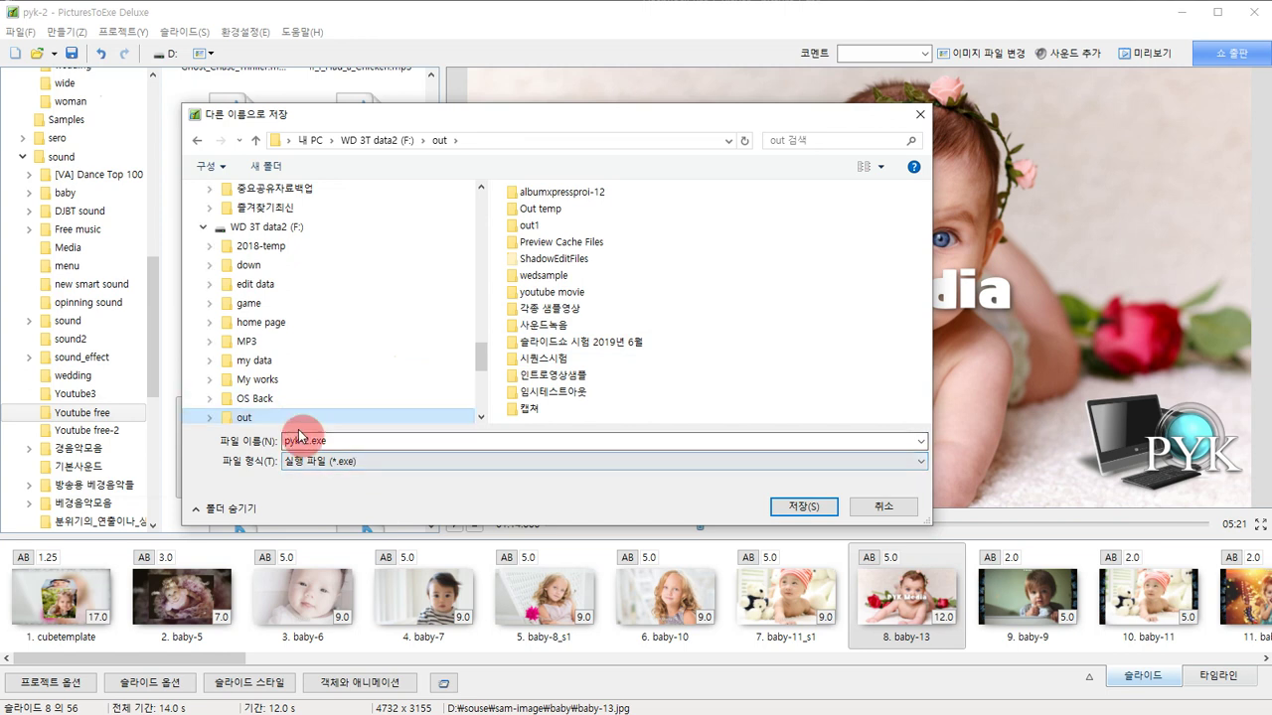
click(803, 506)
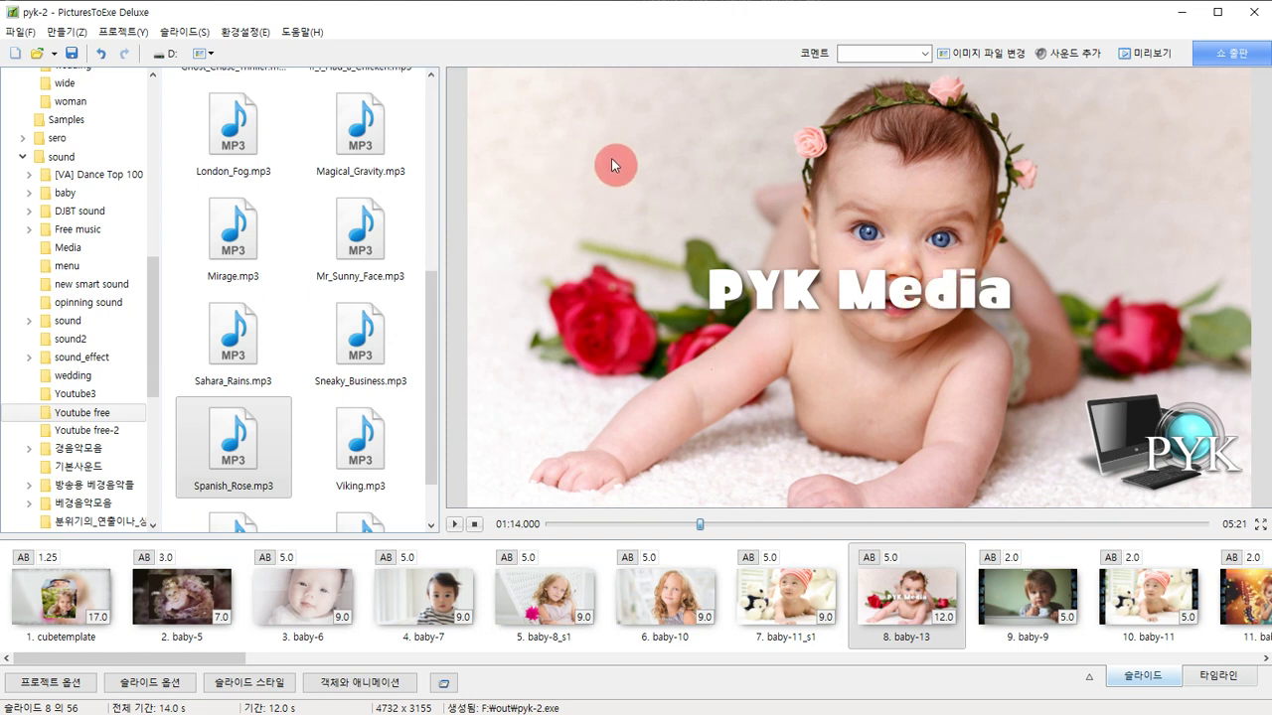
- Create a high-quality 1920x1080, 30p HD video for PC and Mac as pyk-2.mp4 in the E:\project\PicturesToExe folder
click(1209, 61)
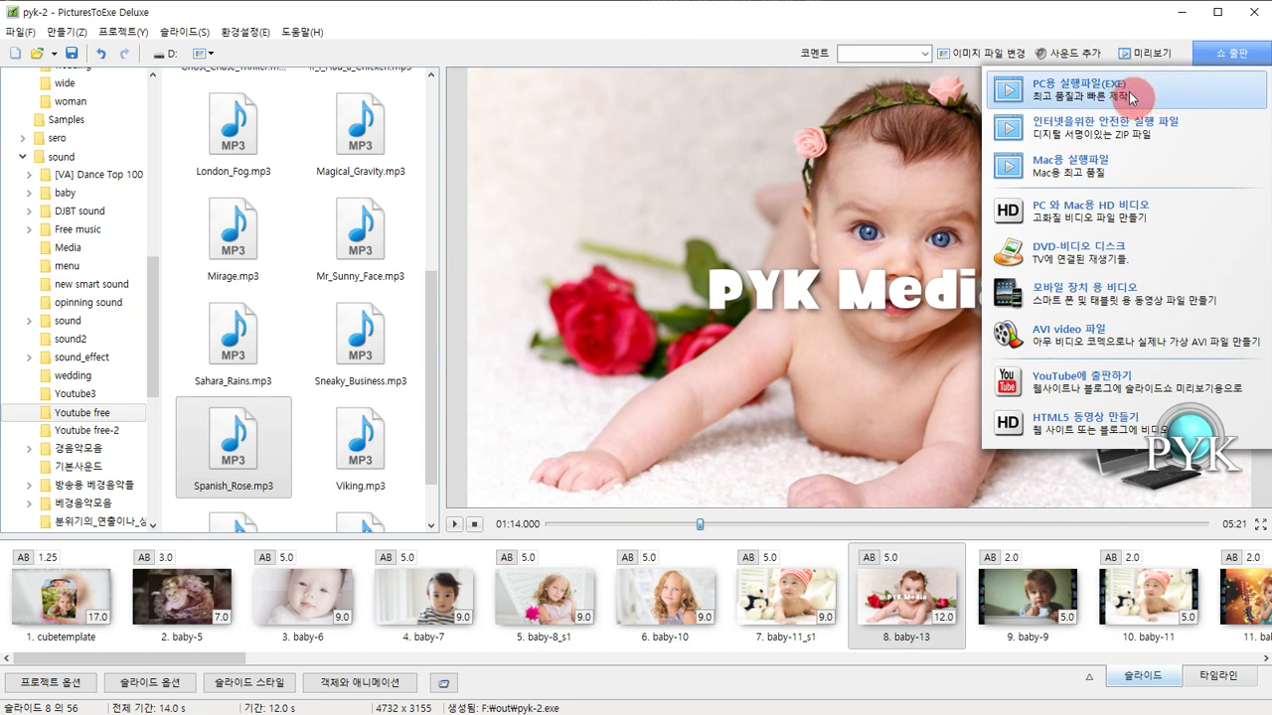
click(1133, 206)
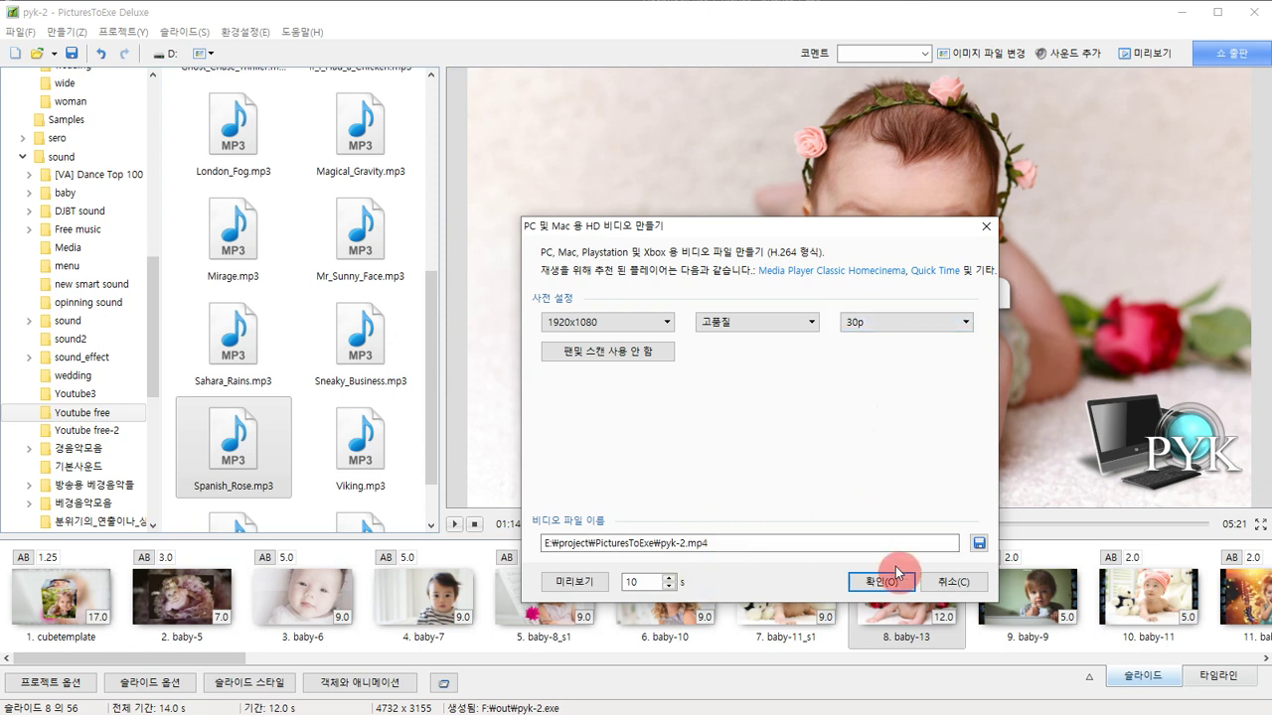
click(979, 544)
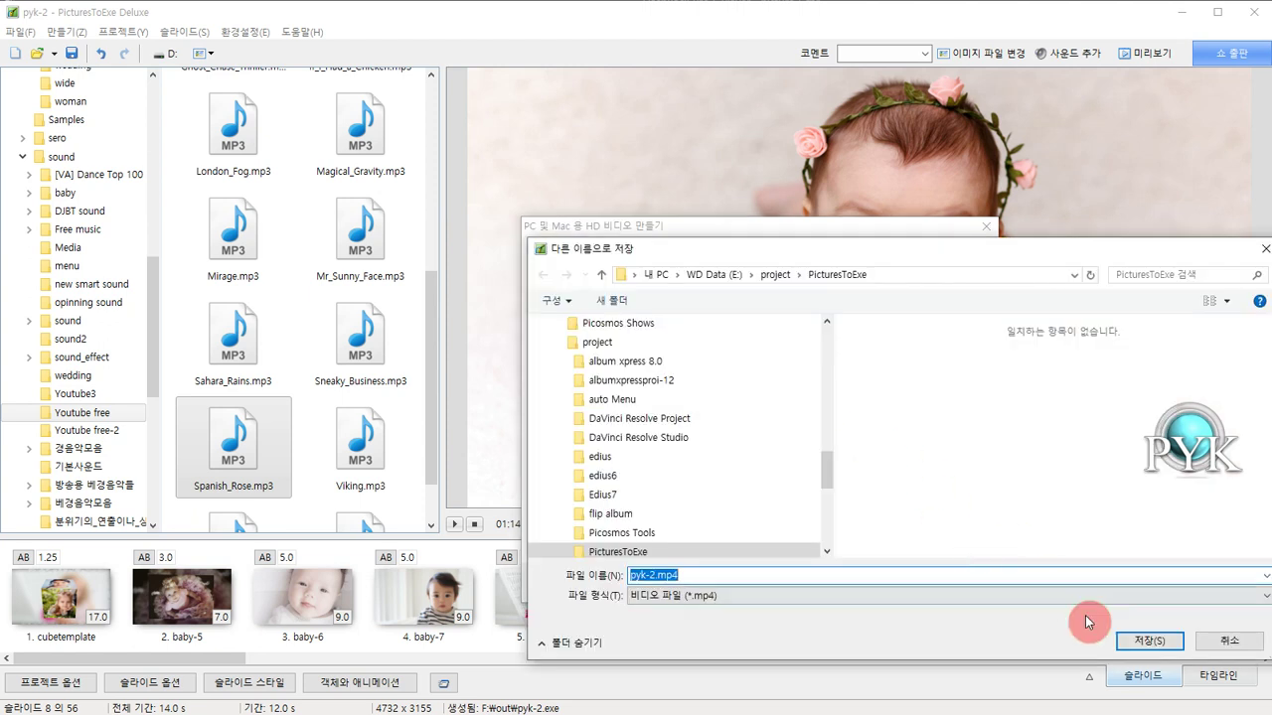
click(1142, 641)
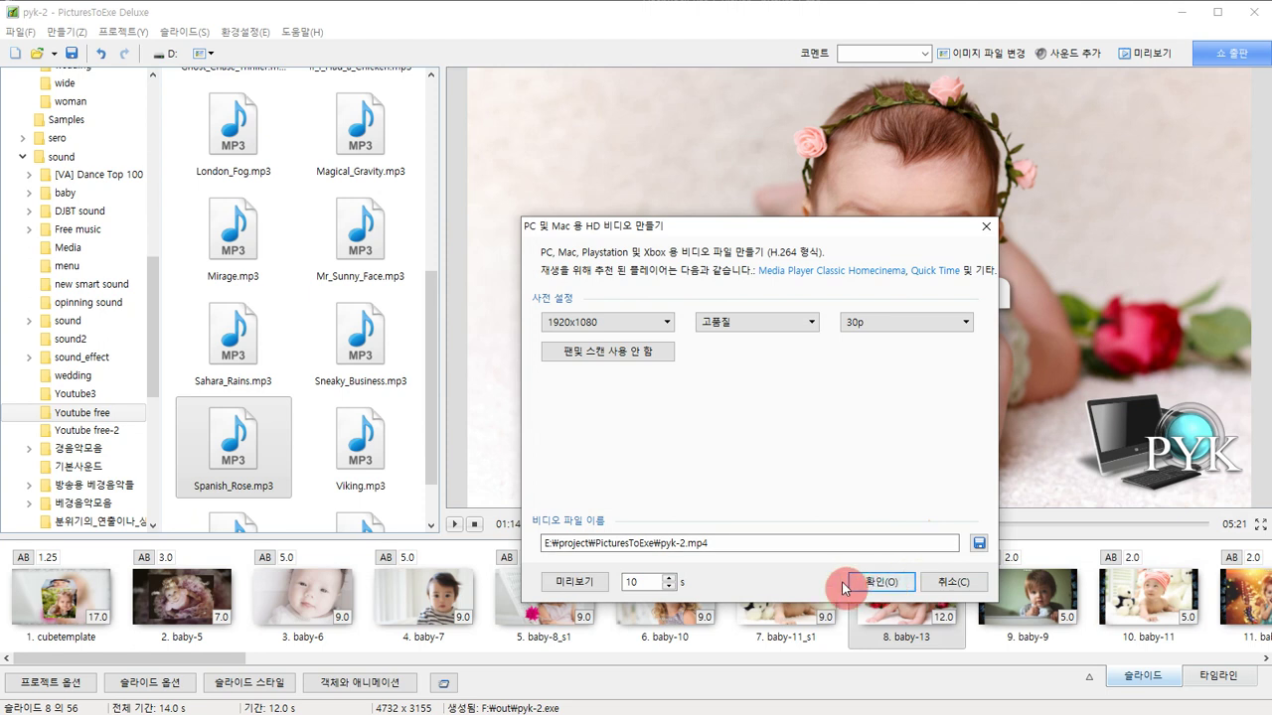
click(877, 586)
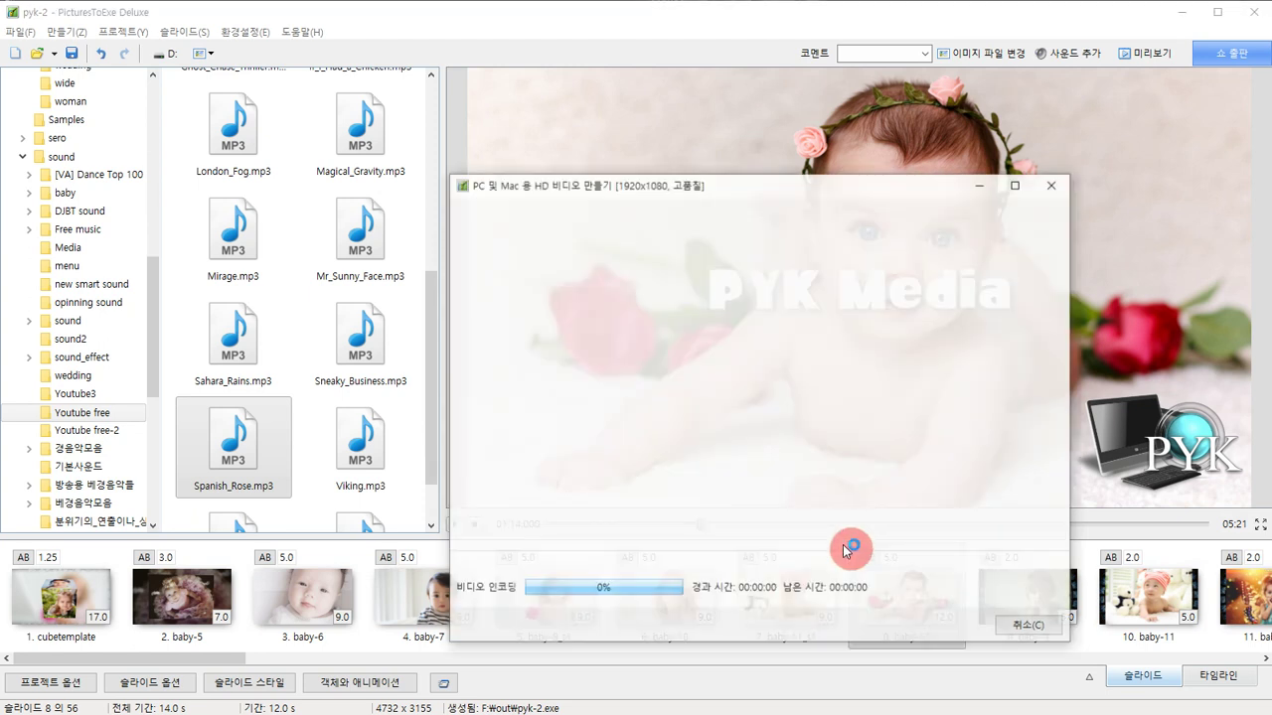